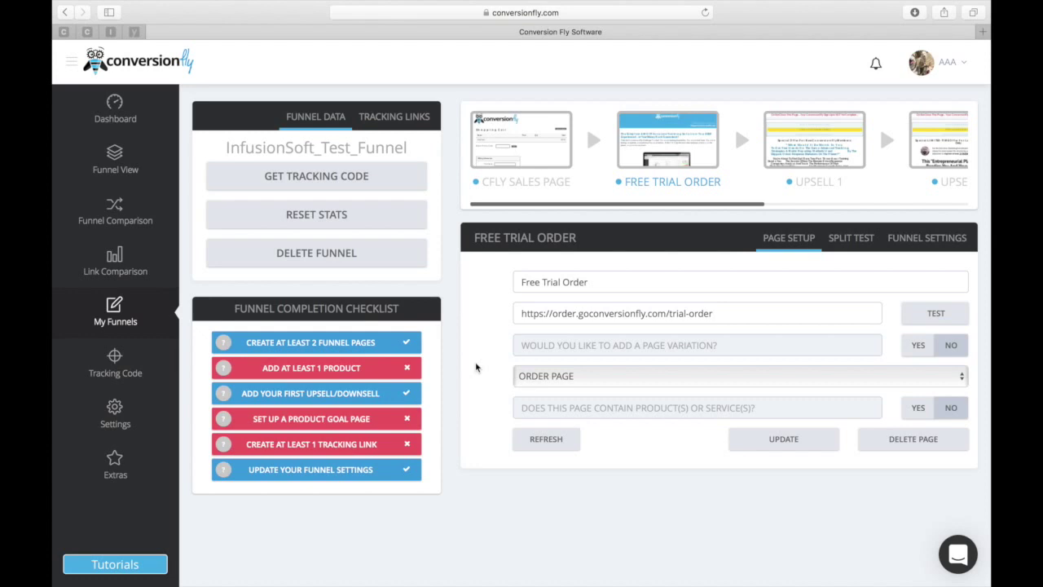
Check the funnel's platform and payment settings, then return to the page setup form.
click(913, 249)
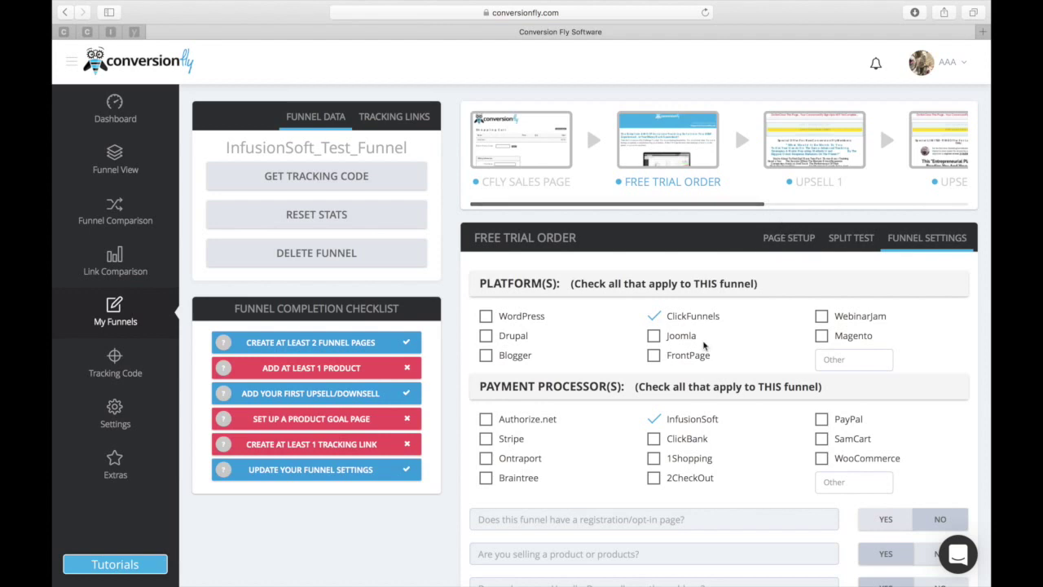
click(778, 238)
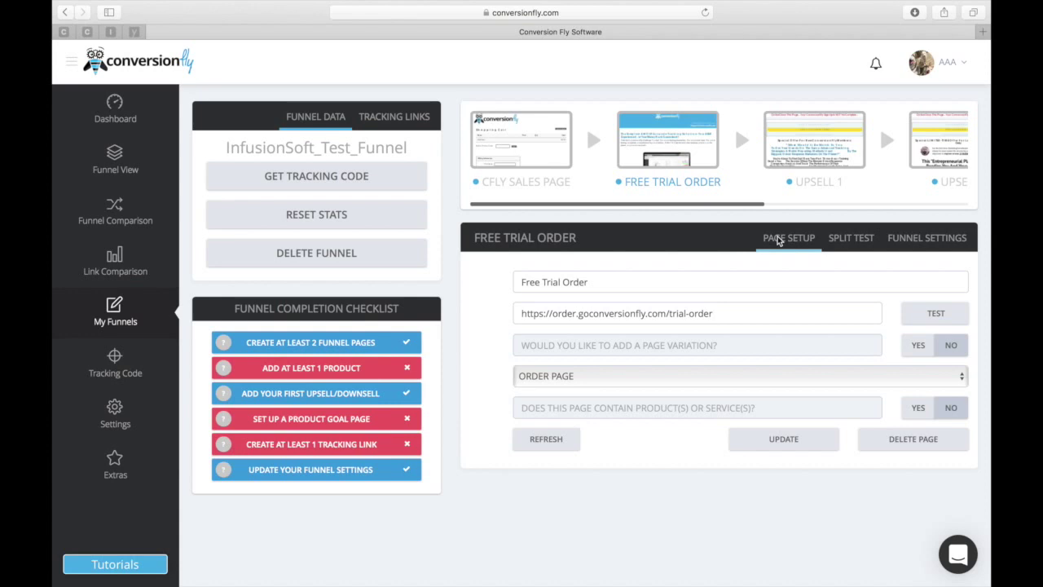
scroll(754, 167, right, 5)
scroll(754, 165, left, 5)
Mark the page as having products tracked via InfusionSoft Notification Post, adding Free Trial CF at 69.00.
click(917, 409)
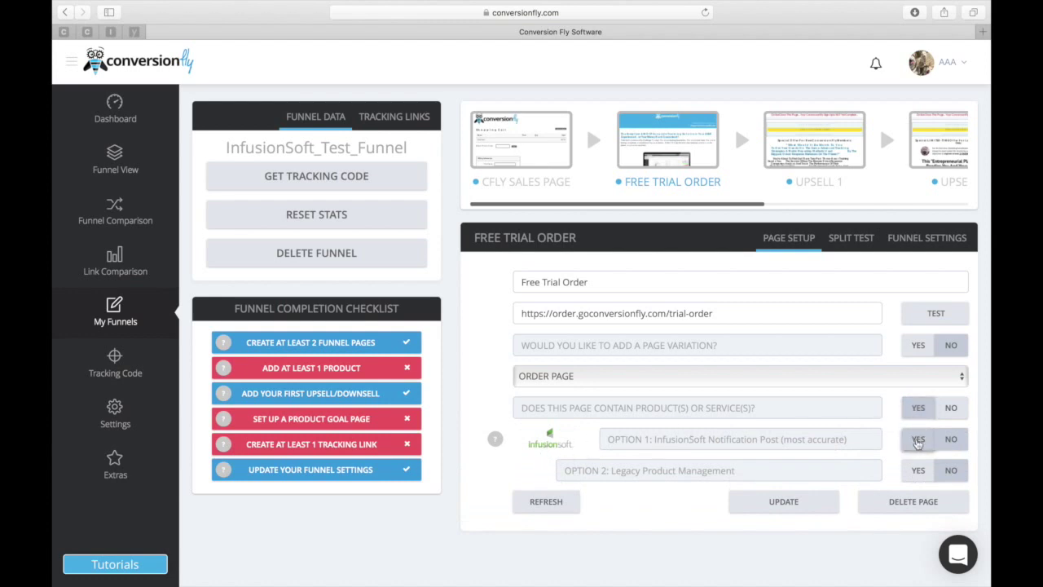
click(911, 440)
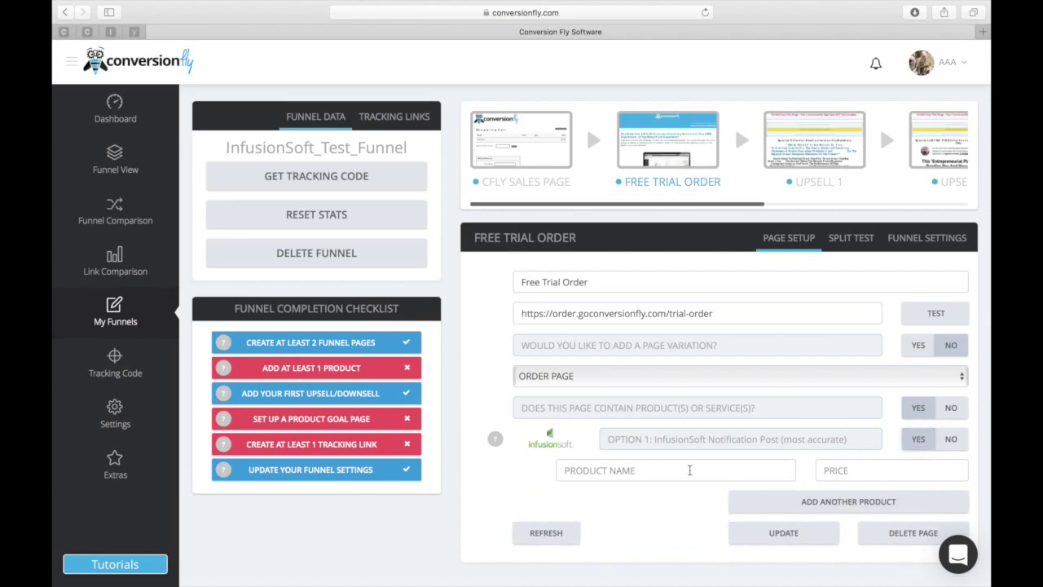
click(871, 469)
click(735, 475)
text(F)
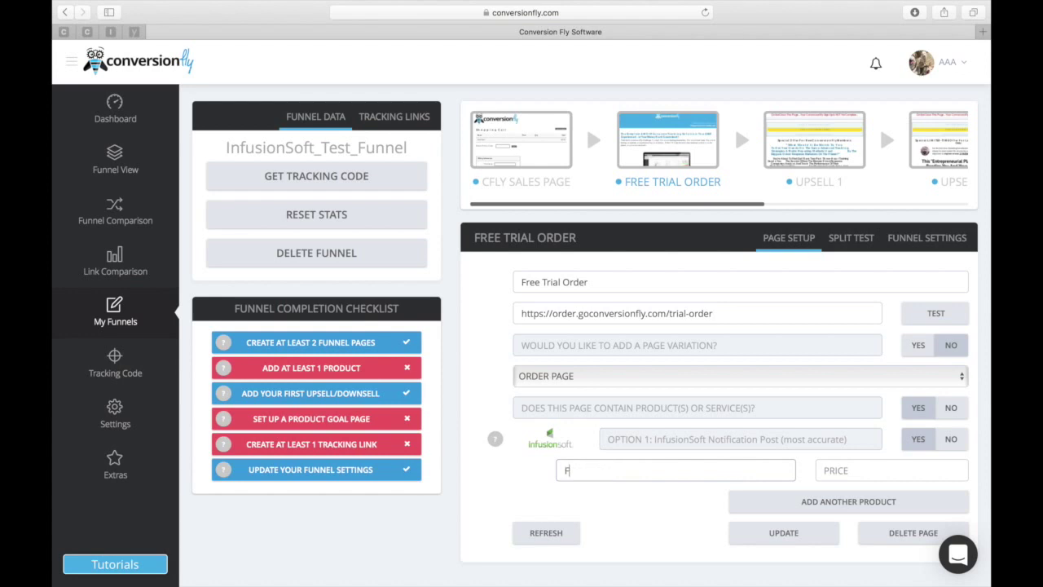
text(ree Trial CF)
click(848, 472)
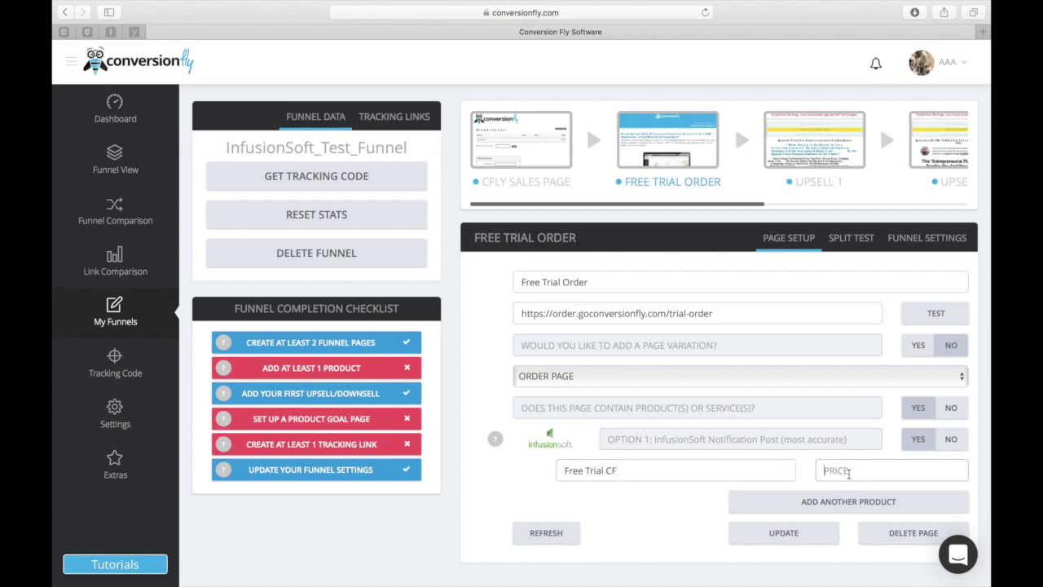
text(69.00)
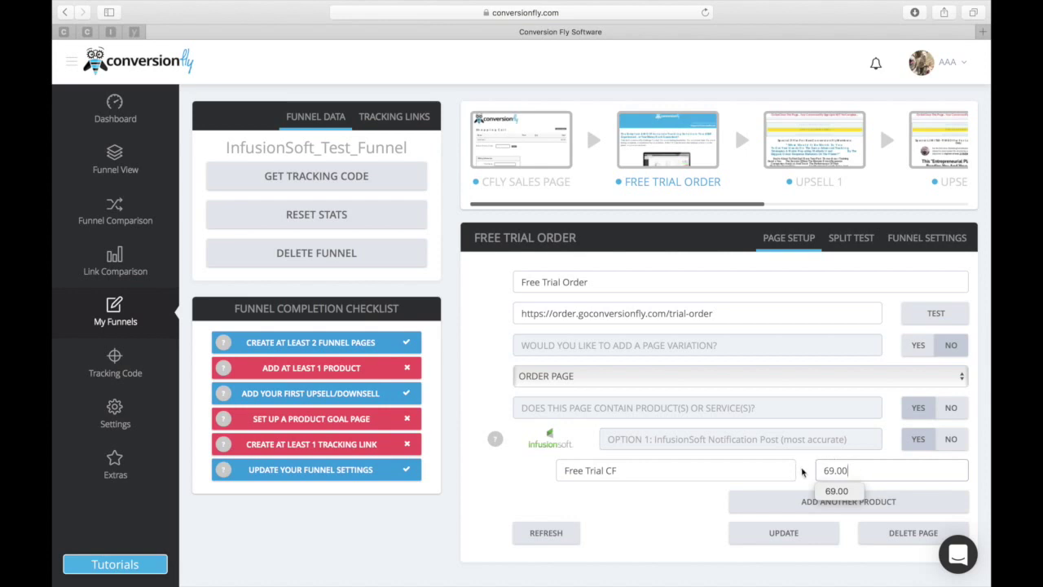
Update the Free Trial CF product, locate the generated InfusionSoft Notification URL, and move to Campaign Builder.
click(788, 534)
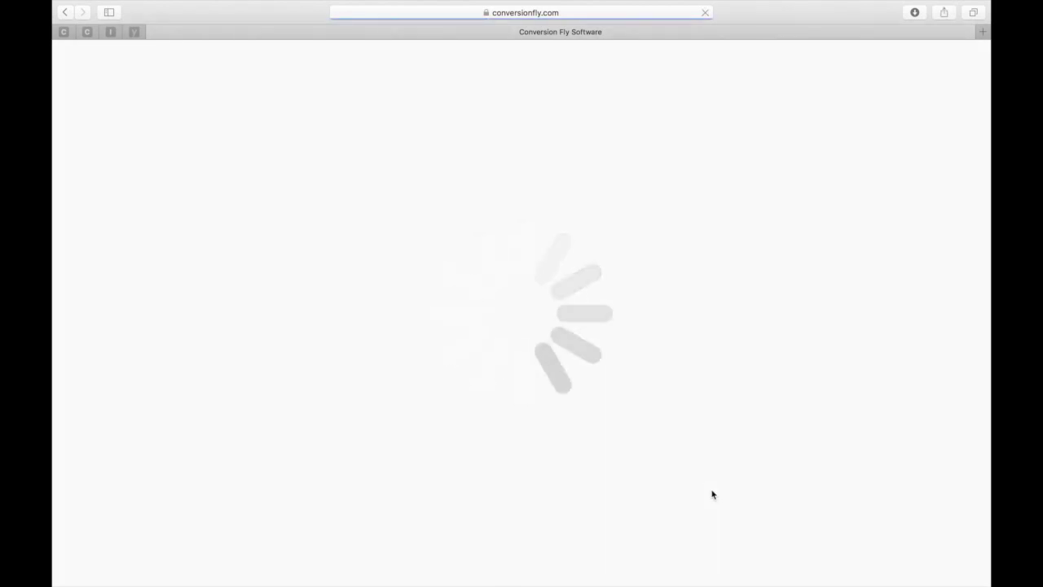
scroll(712, 494, down, 2)
scroll(712, 493, down, 1)
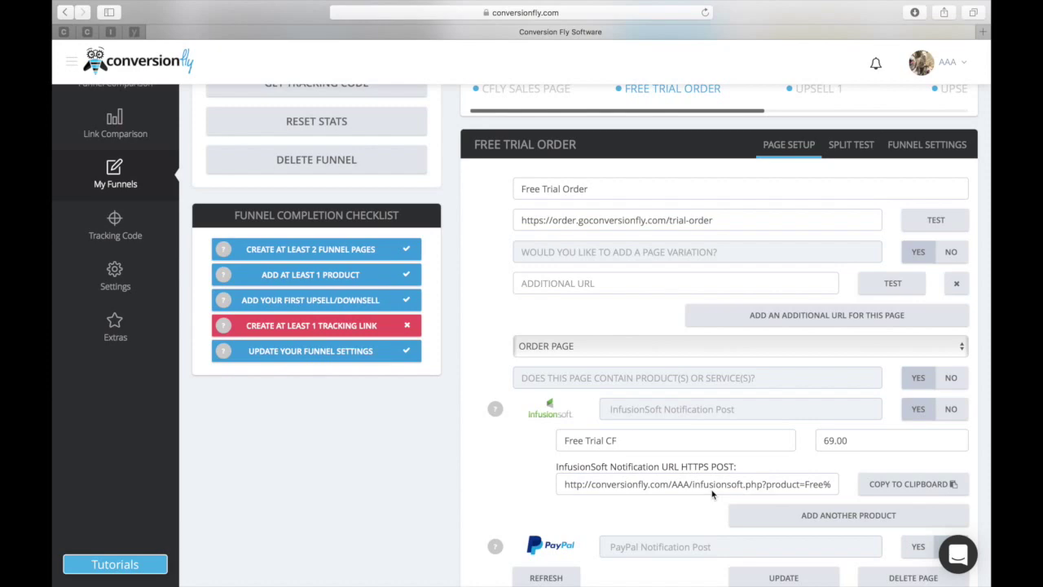
scroll(712, 493, right, 3)
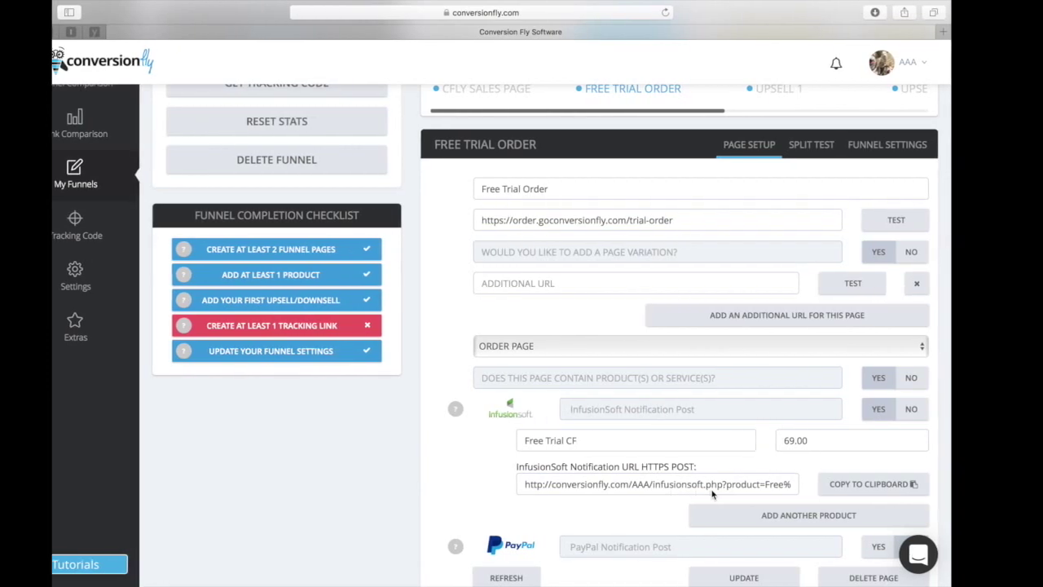
scroll(712, 494, right, 5)
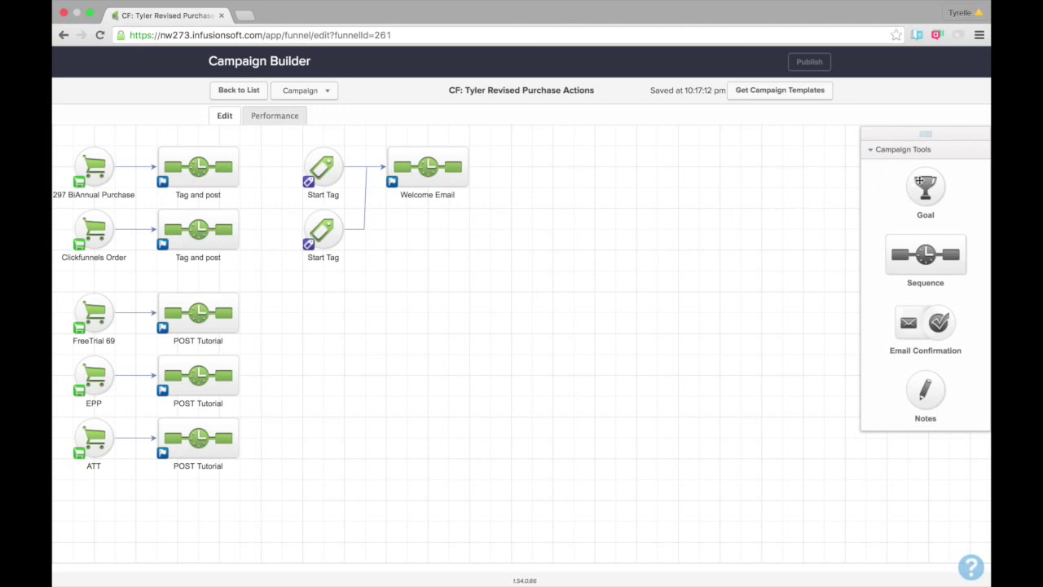
Add a Purchases a Product goal named Free Trial Test, link it to a new sequence, and open it.
drag(919, 183, 501, 255)
double_click(501, 256)
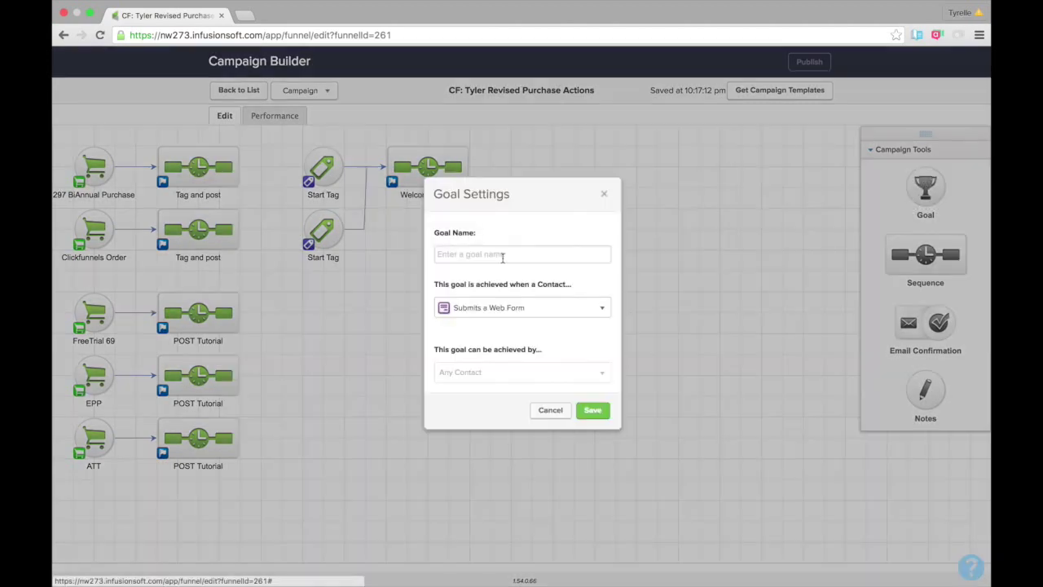
click(510, 307)
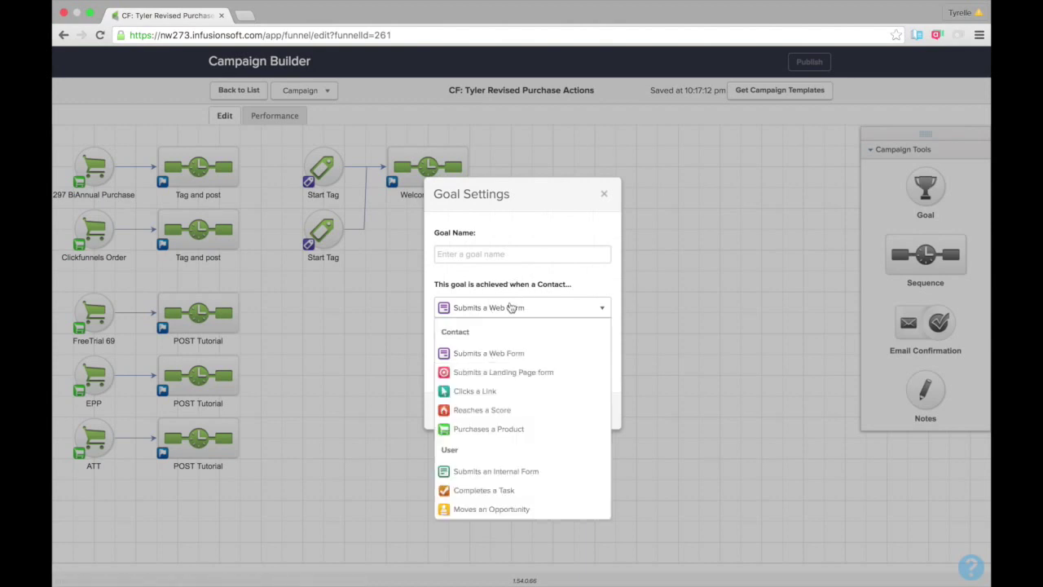
click(526, 439)
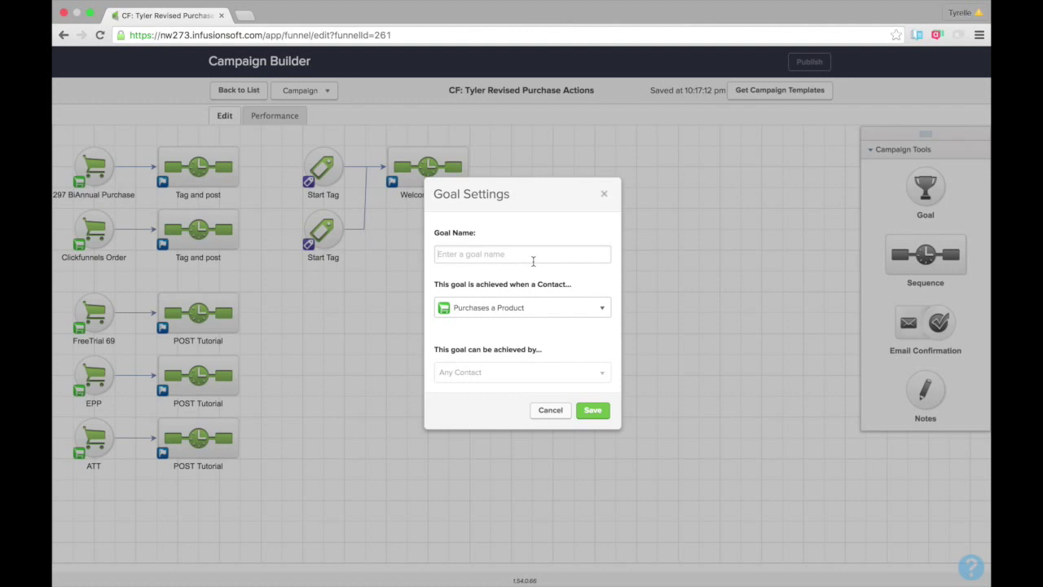
text(Free)
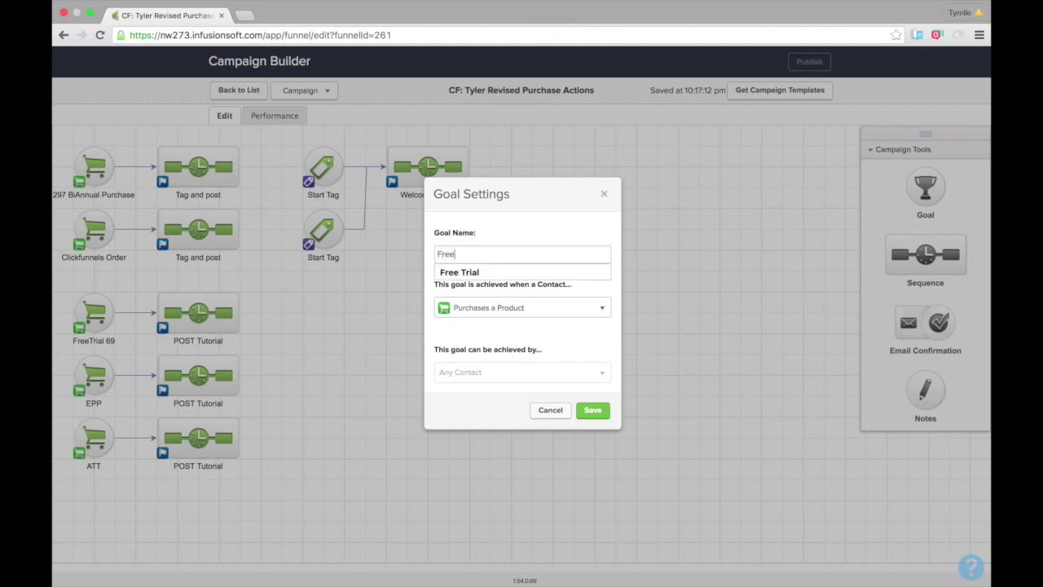
text( Trial Test)
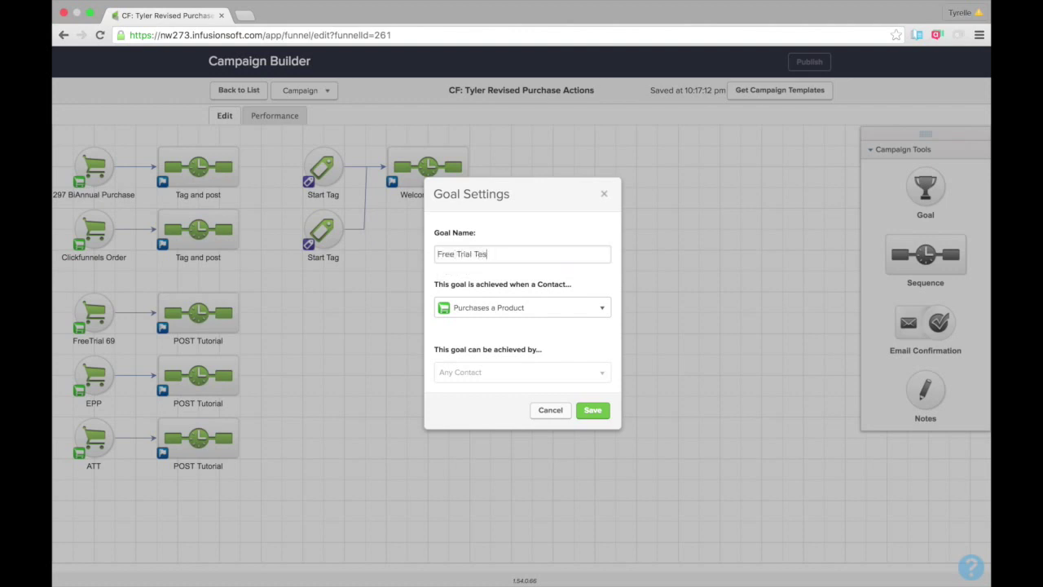
click(593, 410)
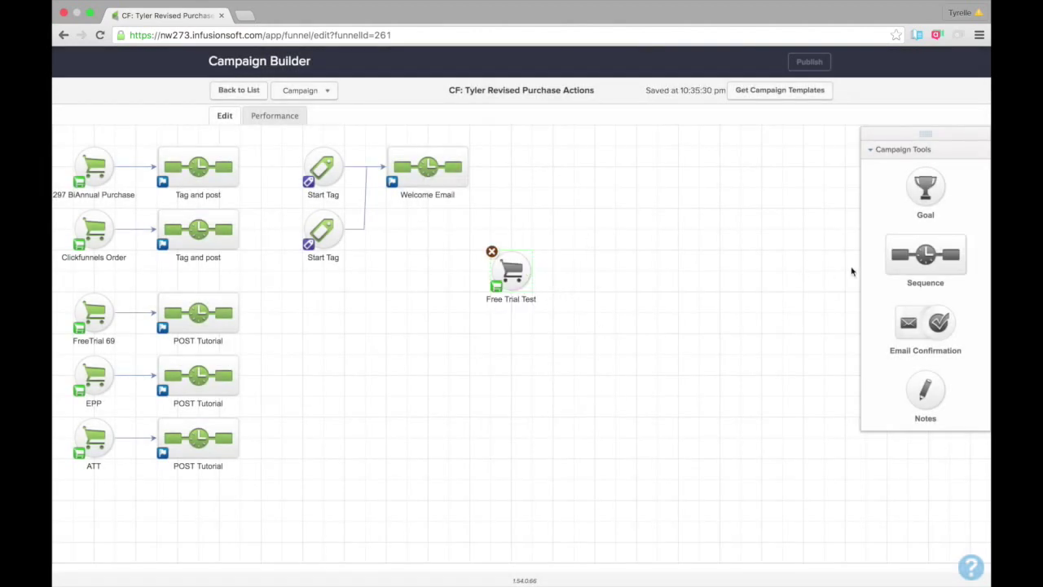
drag(901, 264, 615, 270)
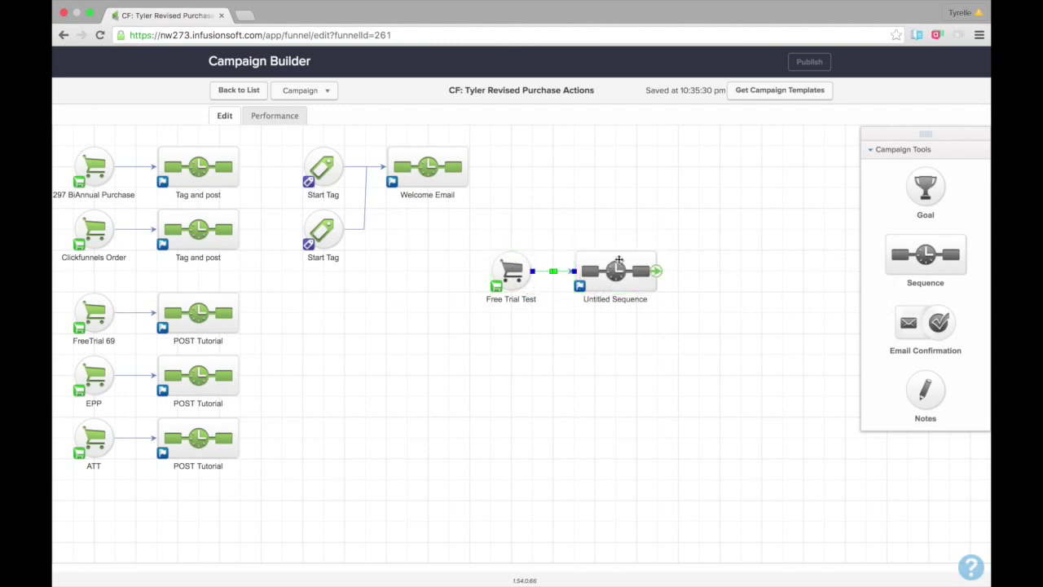
double_click(618, 263)
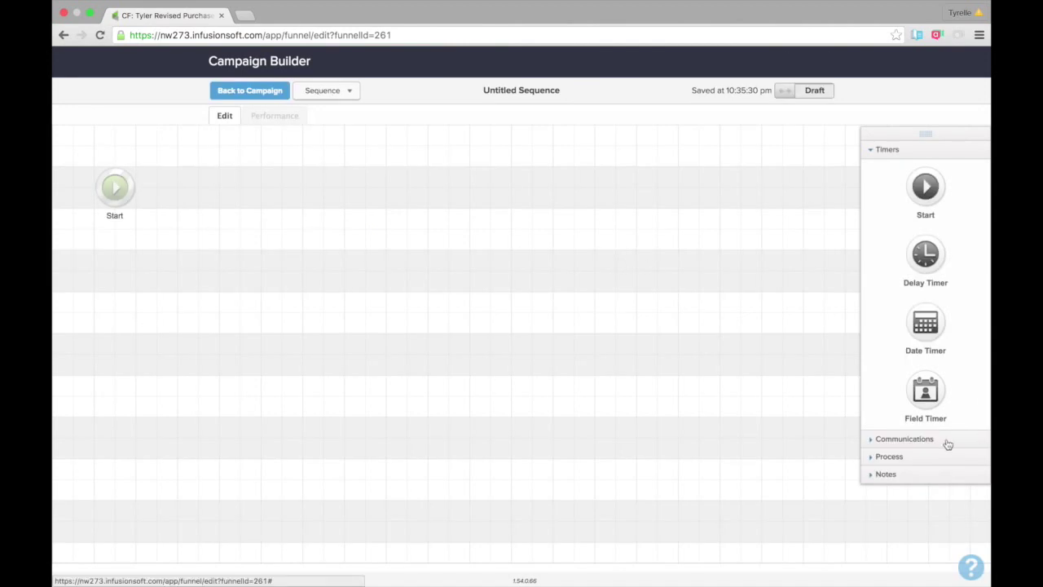
Add a Send HTTP Post step after Start and place the cursor in its empty POST URL field.
click(904, 458)
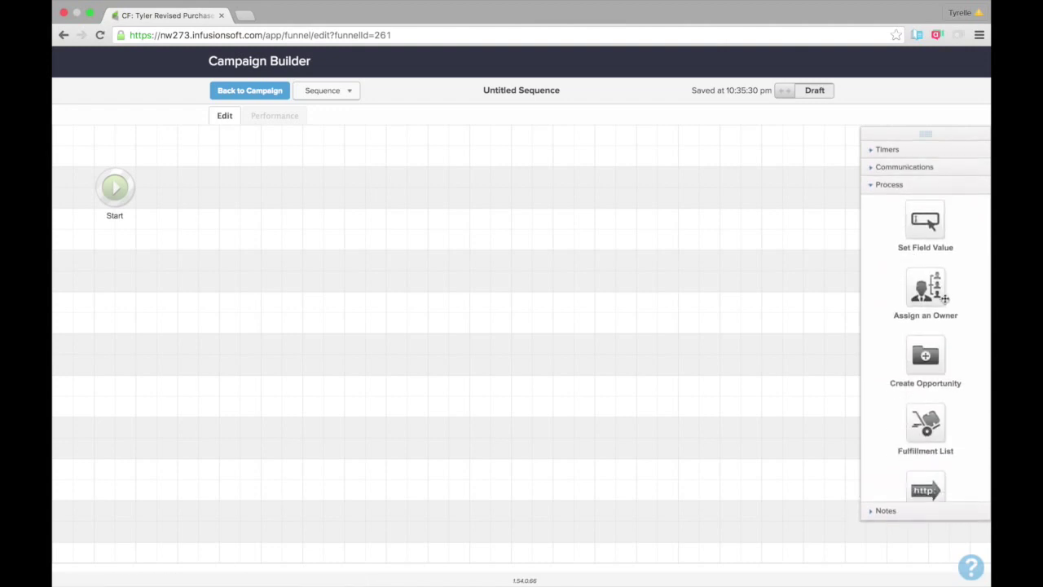
scroll(944, 299, down, 3)
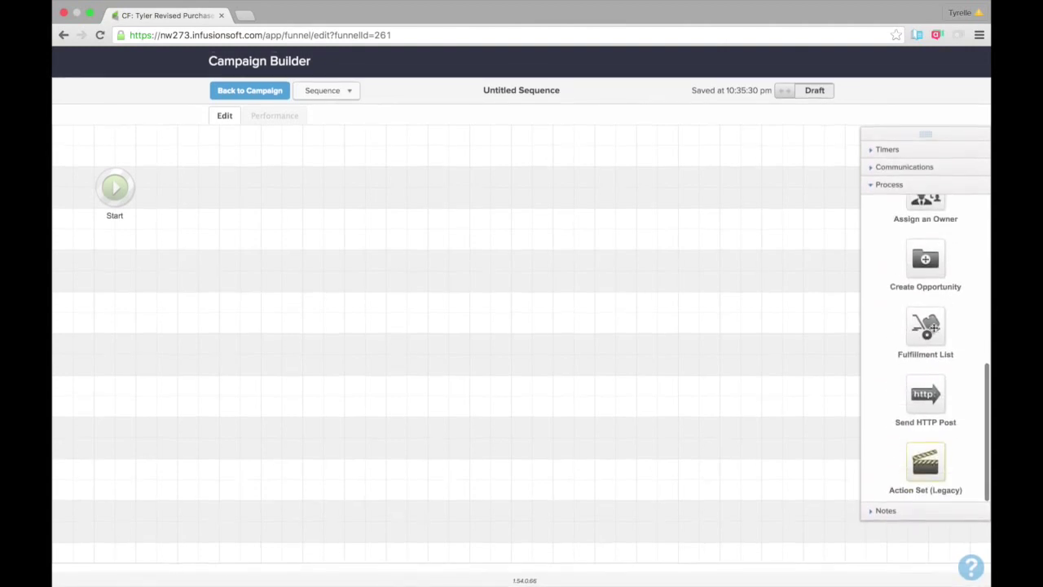
drag(923, 397, 222, 203)
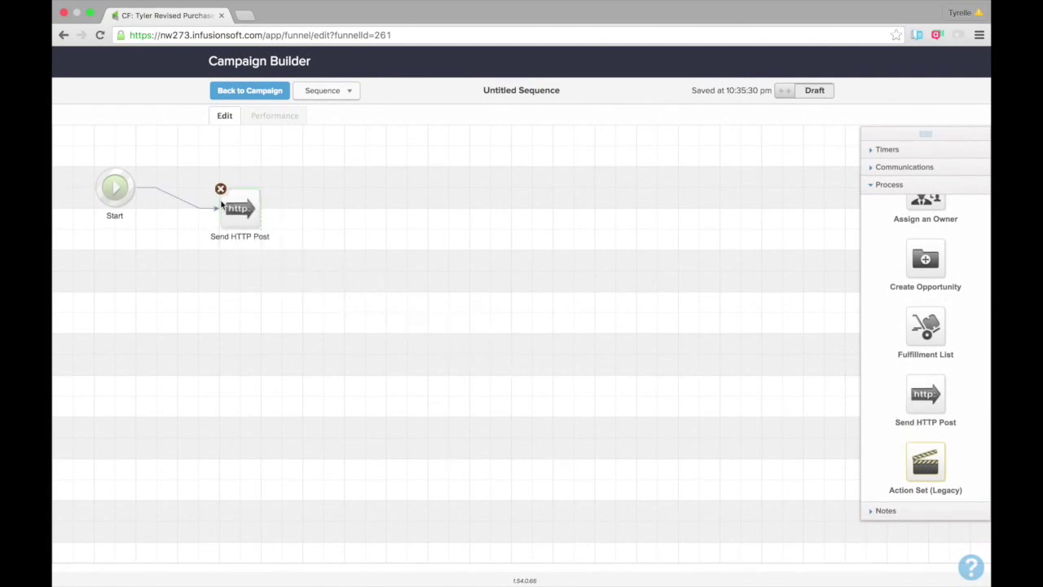
mouse_move(232, 210)
double_click(237, 211)
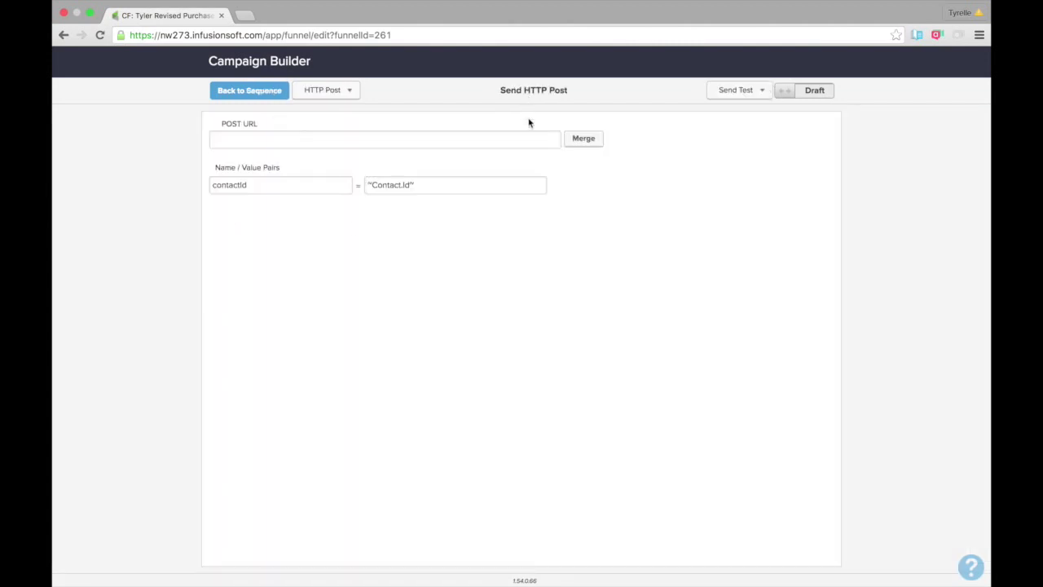
click(285, 140)
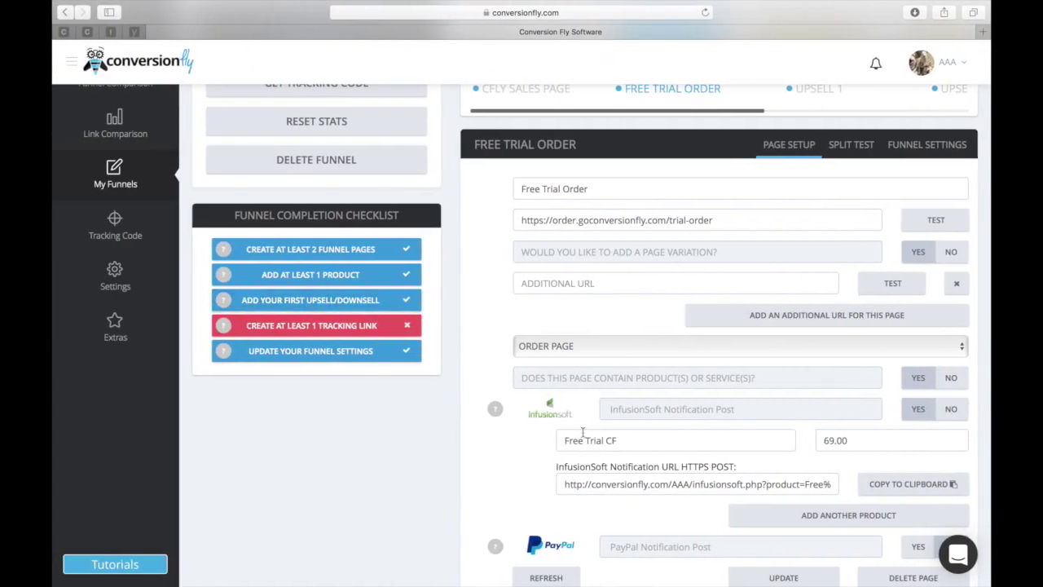
Select and copy the full InfusionSoft Notification URL, then return to Campaign Builder.
click(567, 483)
drag(567, 483, 834, 528)
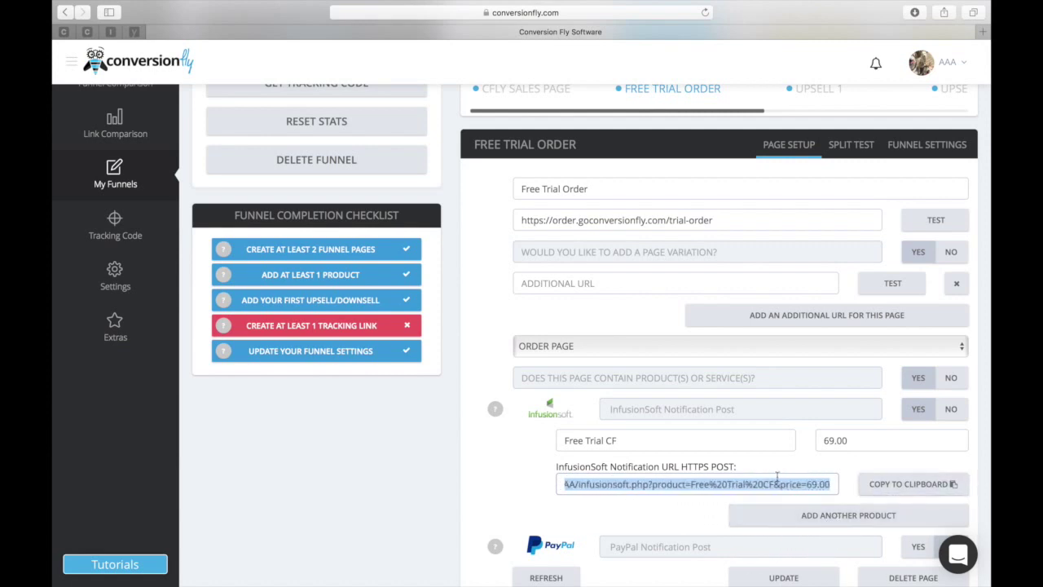
key(ctrl+Right)
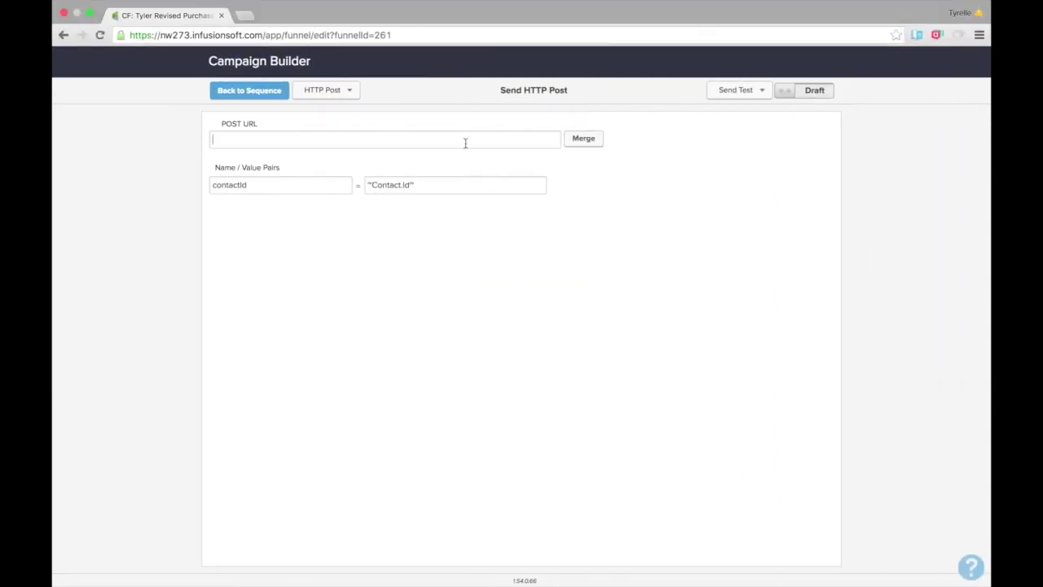
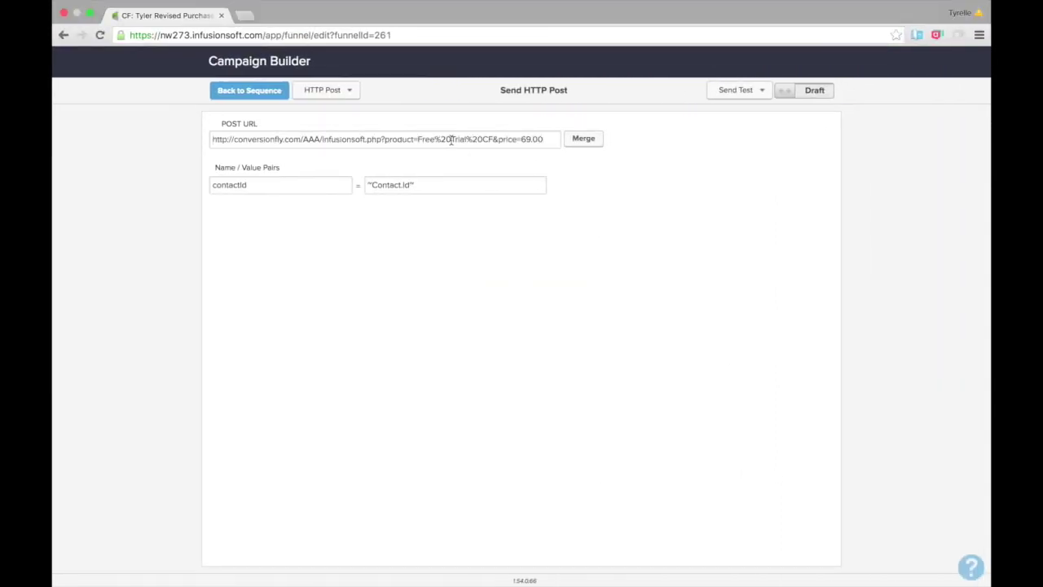
Paste the ConversionFly notification URL as the POST URL and add an empty second name/value row.
drag(385, 138, 517, 139)
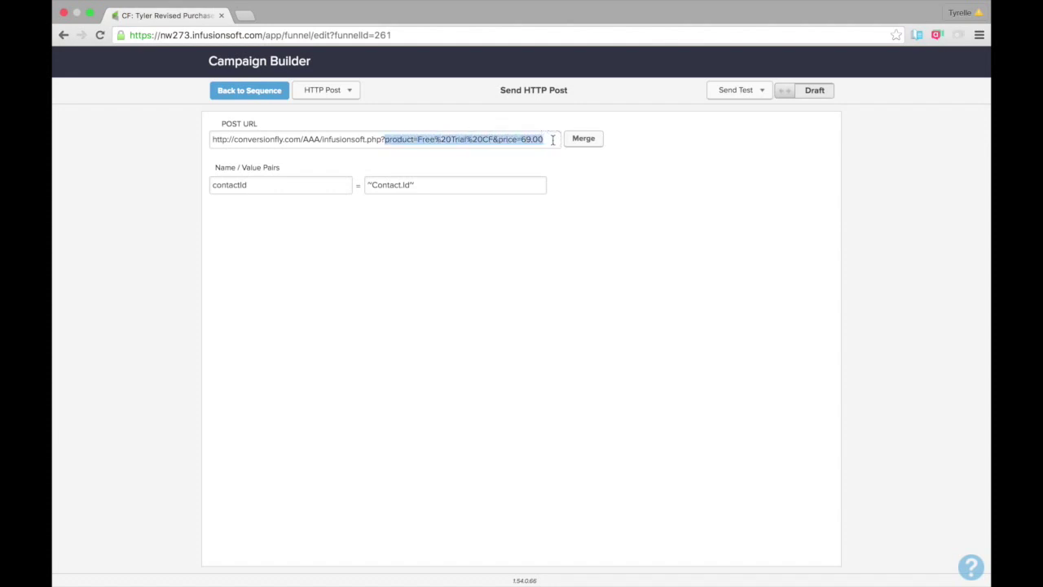
click(519, 139)
mouse_move(572, 193)
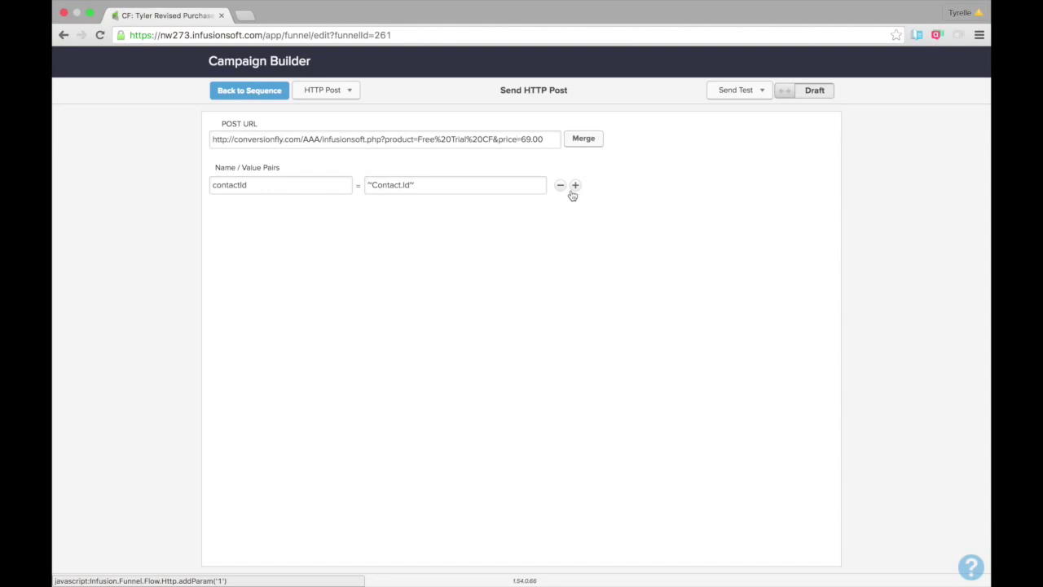
click(573, 190)
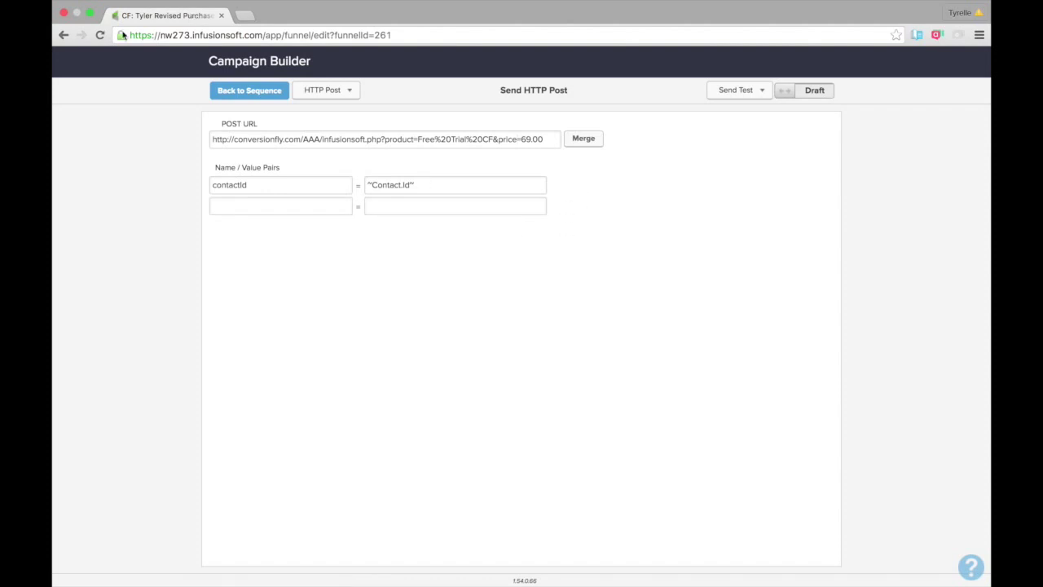
key(super+Tab)
Step through the InfusionSoft help tour to the POST field list and select ~Contact.FirstName~.
click(514, 481)
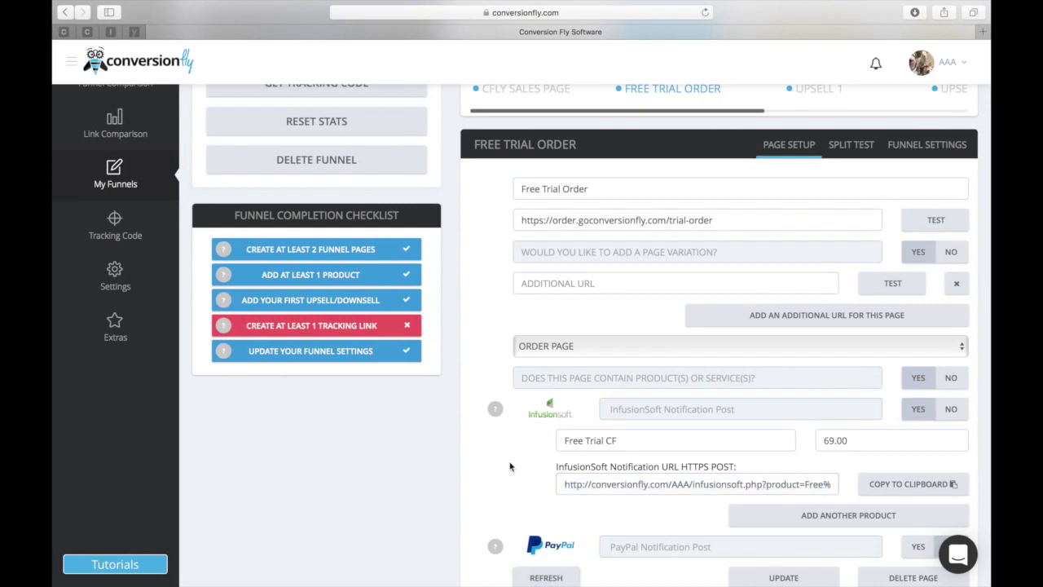
click(495, 408)
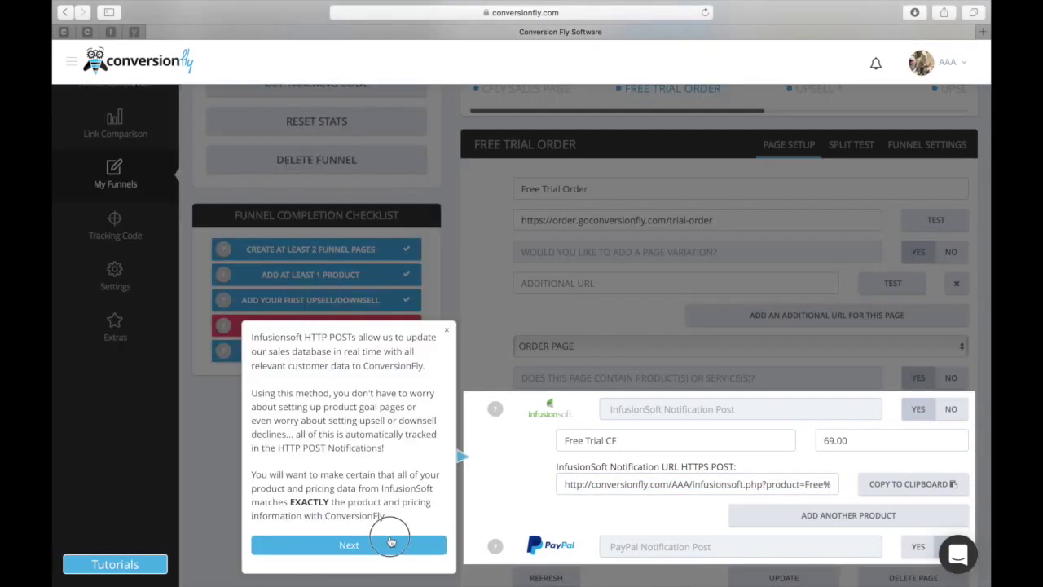
click(392, 543)
click(391, 543)
click(391, 543)
click(391, 542)
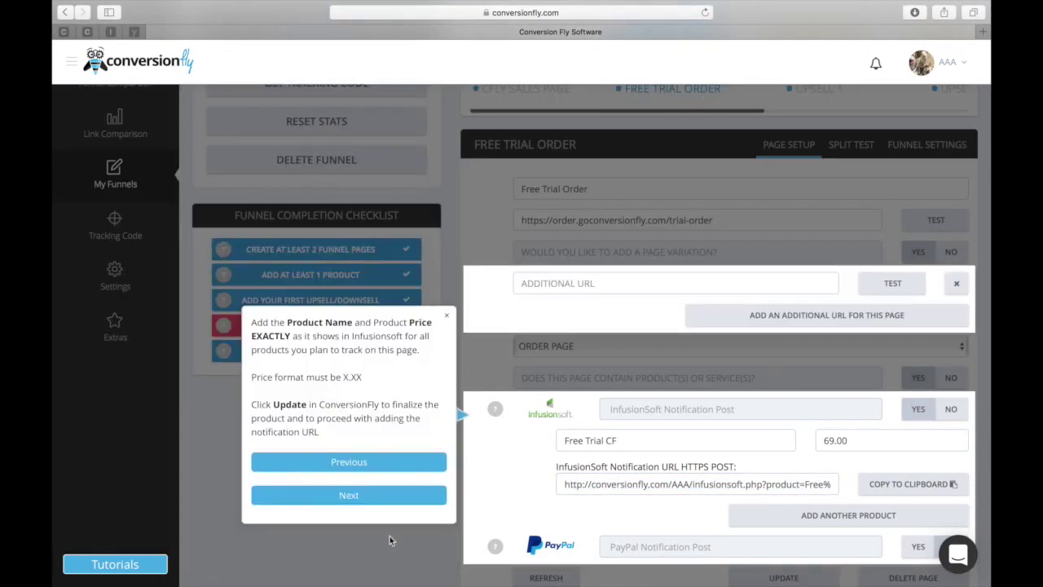
click(407, 497)
click(398, 538)
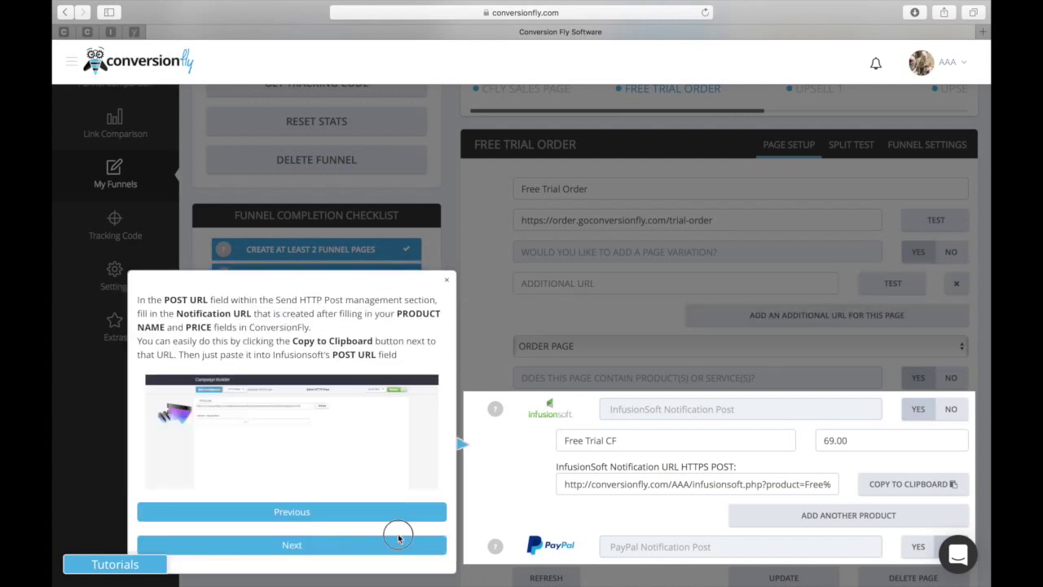
click(399, 543)
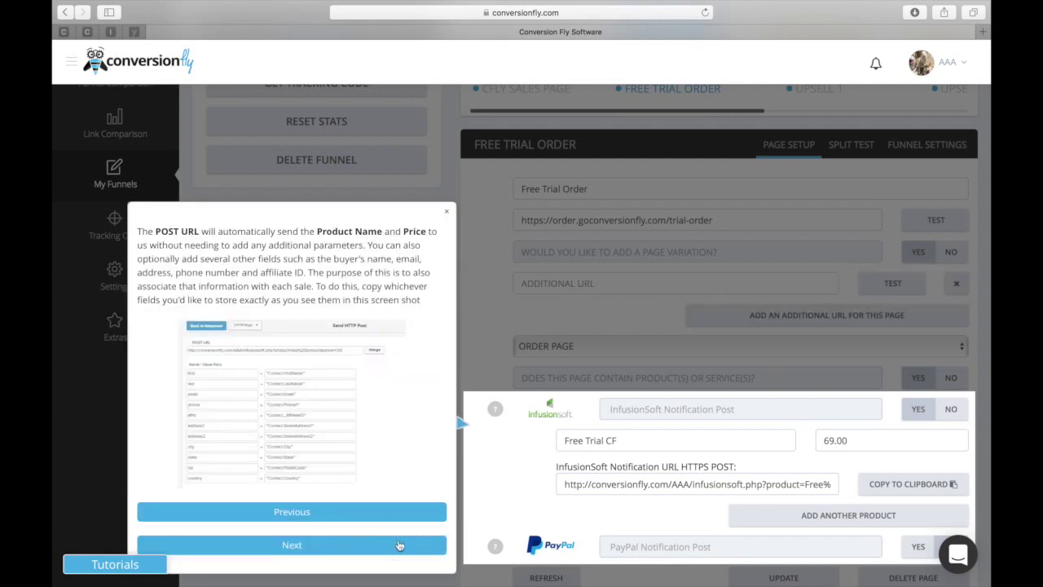
click(400, 544)
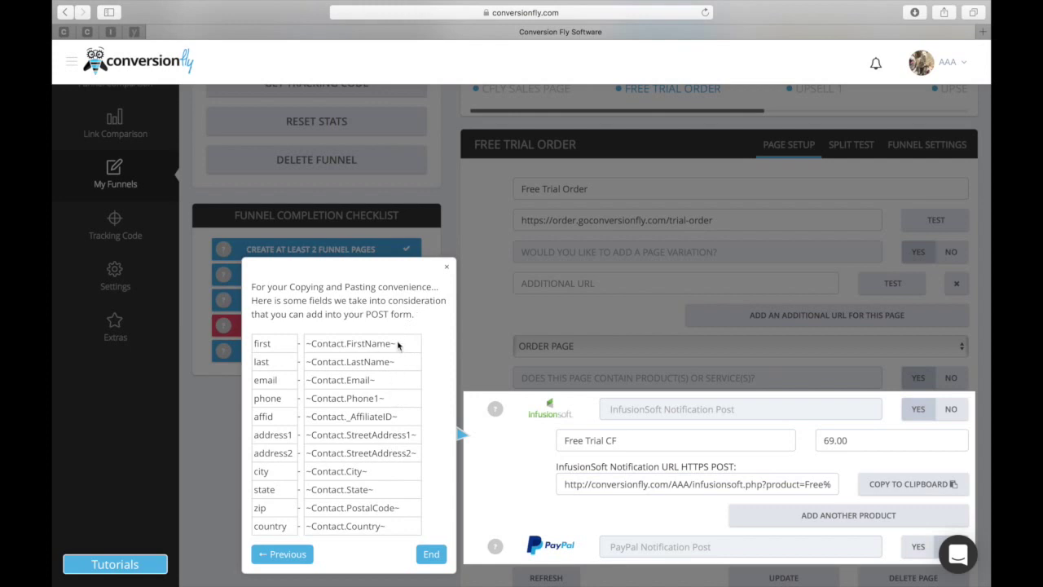
drag(394, 343, 330, 334)
key(super+c)
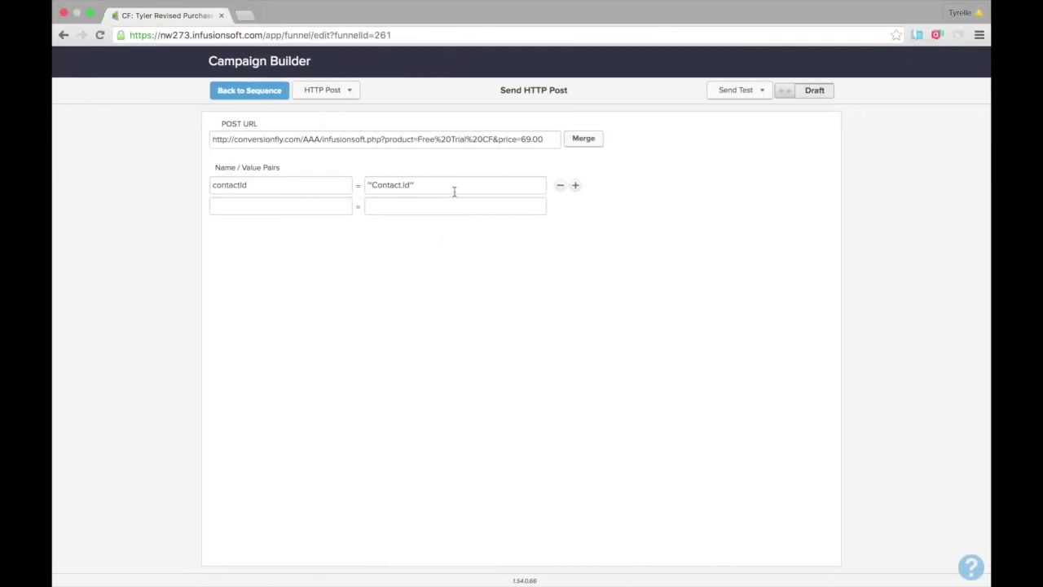
Fill the second pair as first = ~Contact.FirstName~.
click(446, 205)
key(super+v)
click(325, 204)
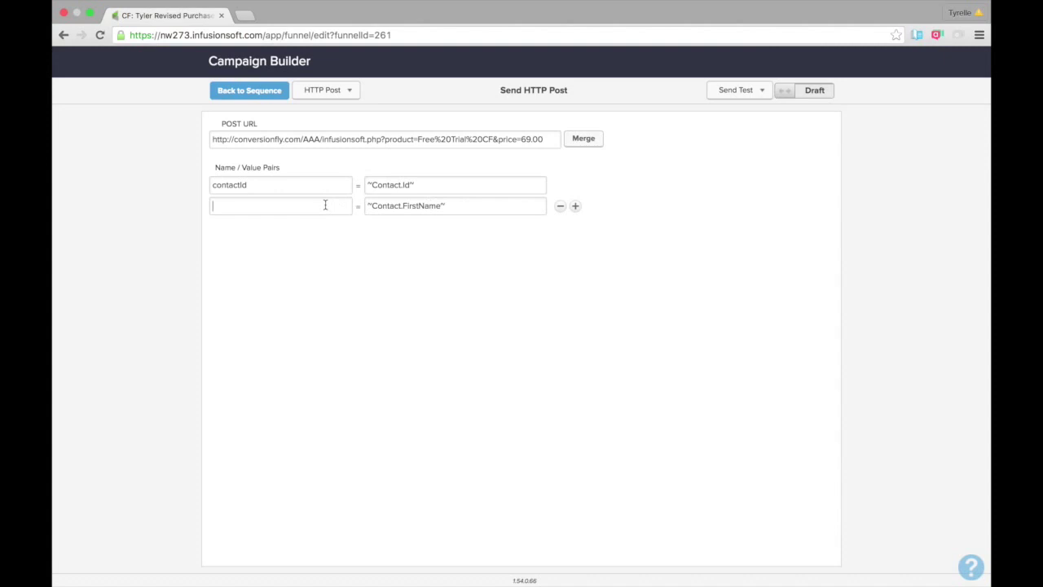
text(name)
double_click(216, 207)
text(first)
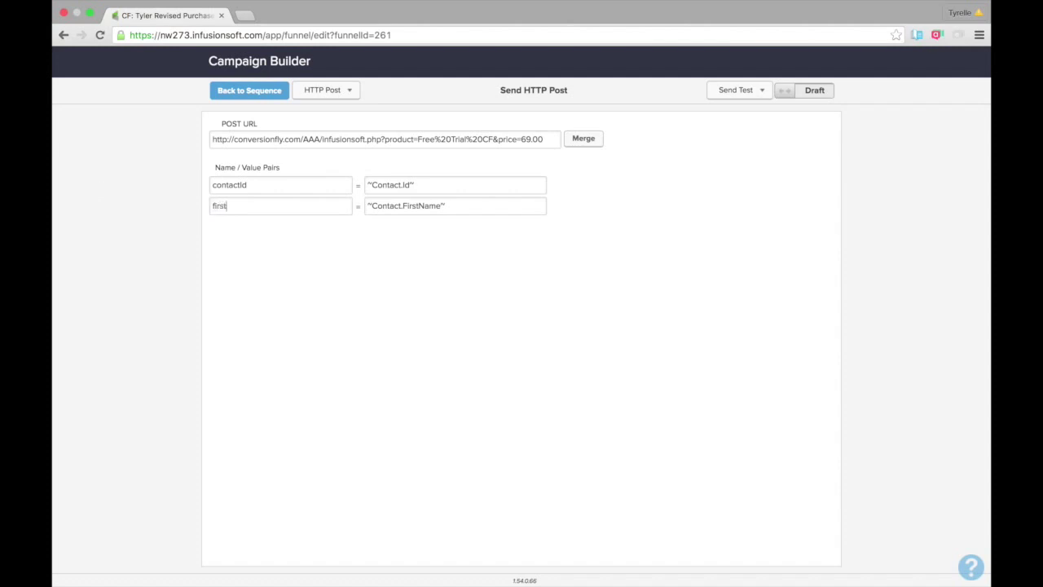
key(ctrl+Left)
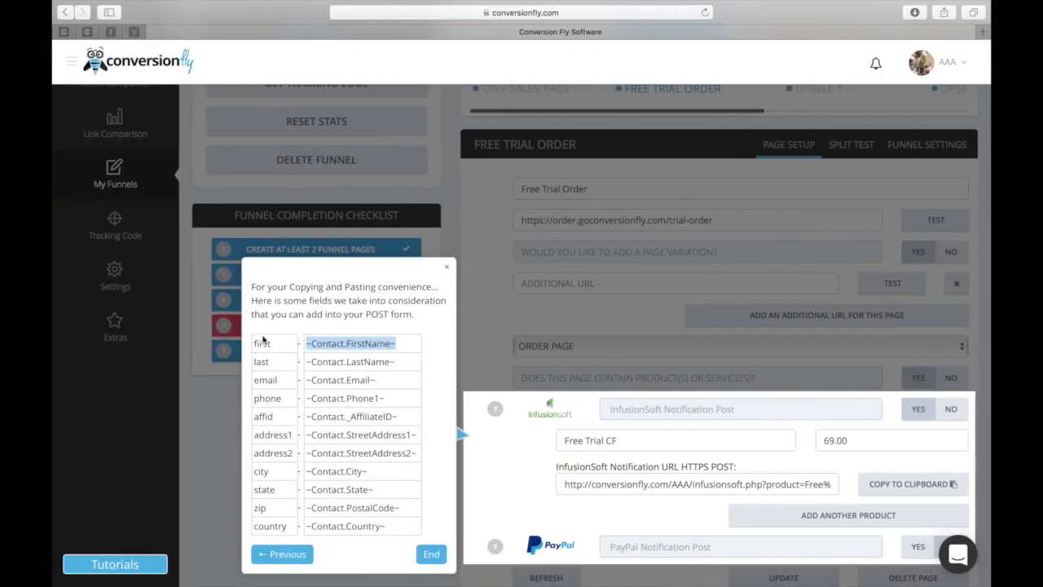
key(ctrl+Right)
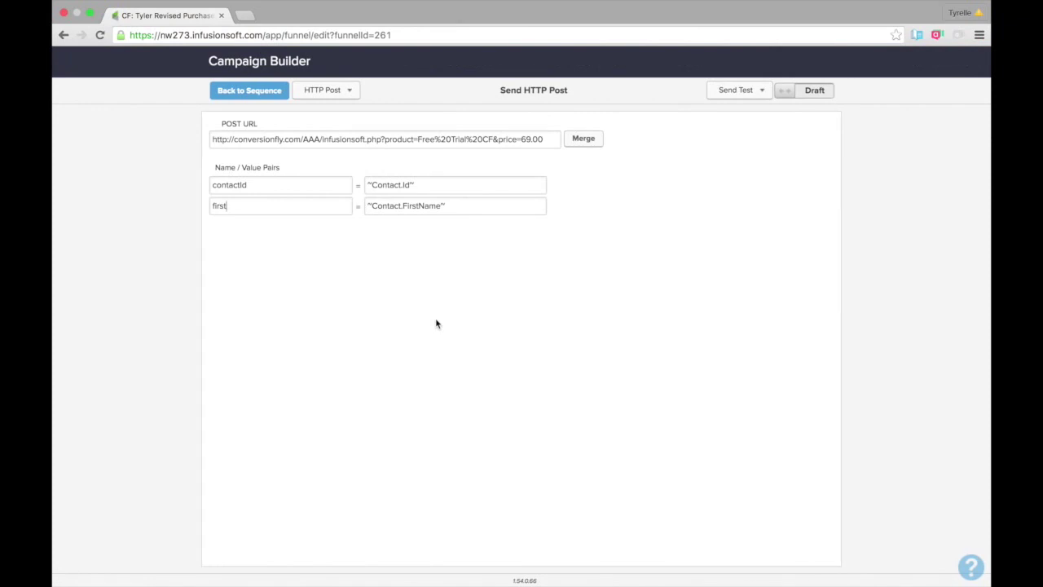
Add rows holding the ~Contact.Email~, ~Contact.Phone1~ and affiliate ID field values.
mouse_move(570, 204)
click(574, 206)
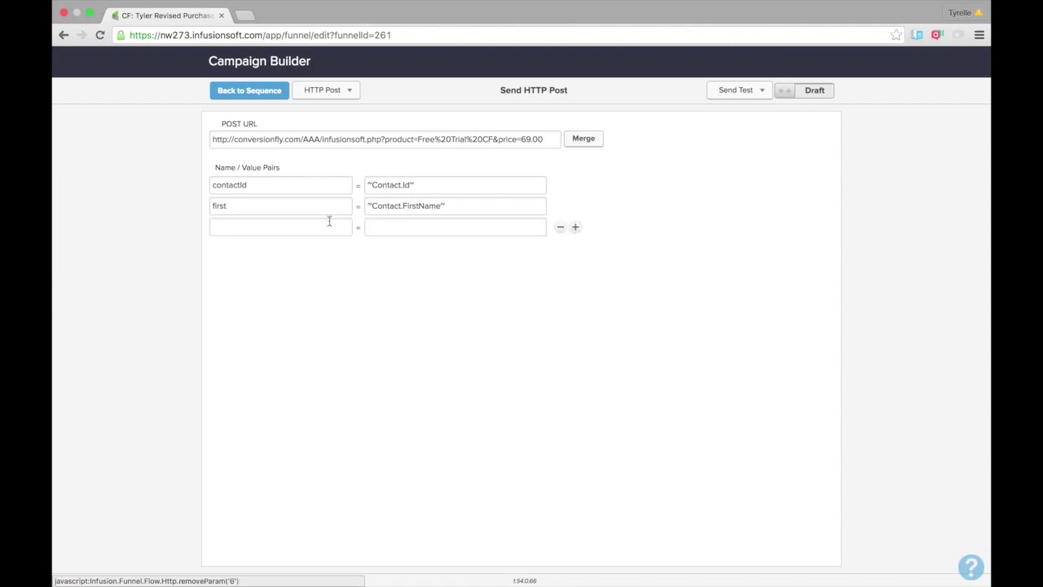
key(ctrl+Left)
drag(330, 380, 306, 380)
key(super+c)
key(ctrl+Right)
click(575, 227)
click(494, 248)
key(super+v)
key(ctrl+Left)
drag(384, 399, 305, 399)
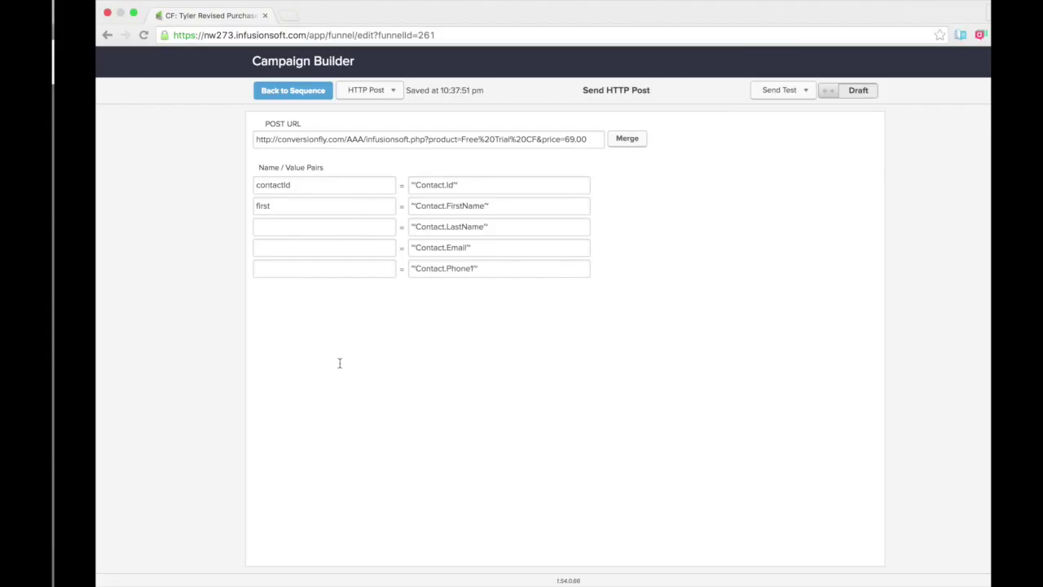
click(575, 268)
click(494, 290)
key(super+v)
click(575, 290)
key(ctrl+Left)
Add rows with the street address, address line 2, city, state, postal code and country values.
drag(415, 435, 306, 435)
key(super+c)
key(ctrl+Right)
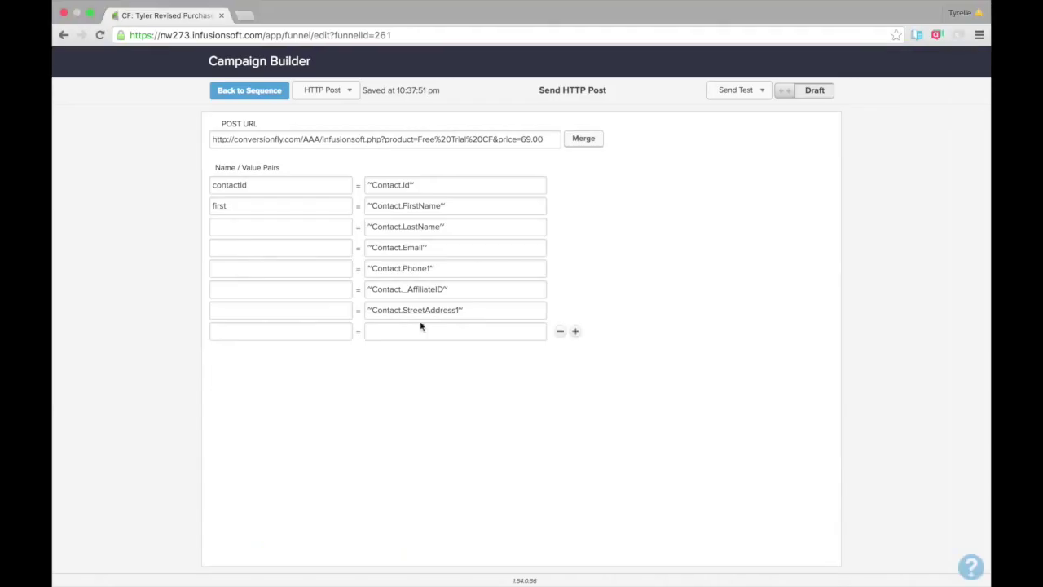
click(422, 329)
key(super+v)
key(ctrl+Left)
key(super+v)
mouse_move(377, 472)
mouse_down()
mouse_move(306, 471)
mouse_move(305, 489)
mouse_up()
key(ctrl+Left)
key(super+v)
key(ctrl+Right)
key(super+v)
drag(384, 526, 366, 526)
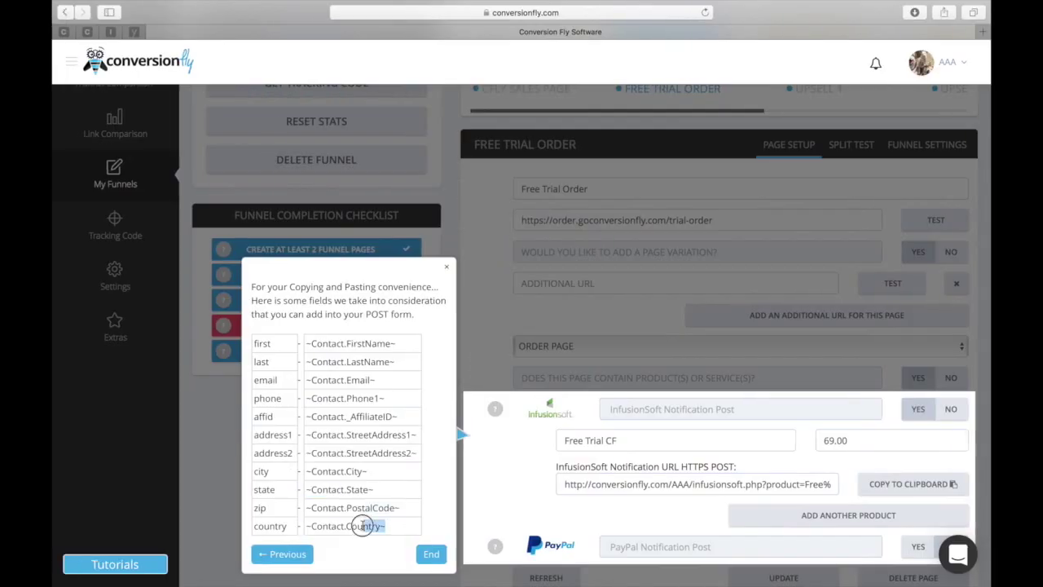
key(ctrl+Right)
Name the pairs last, email, phone, affid, address1, address2, city, state, zip, country; preview the Send Test list.
click(517, 415)
key(super+v)
text(last)
click(278, 247)
text(email)
click(278, 268)
text(phone)
click(274, 289)
text(affid)
click(281, 309)
text(address1)
click(286, 330)
text(address2)
click(295, 352)
text(city)
click(301, 373)
text(state)
click(314, 394)
text(zip)
click(314, 413)
text(country)
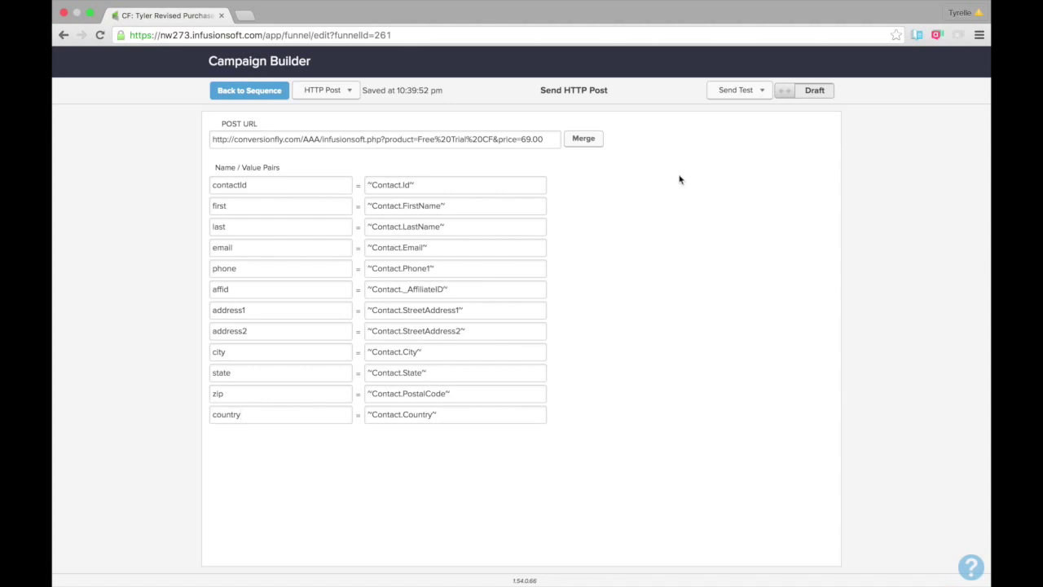
click(743, 96)
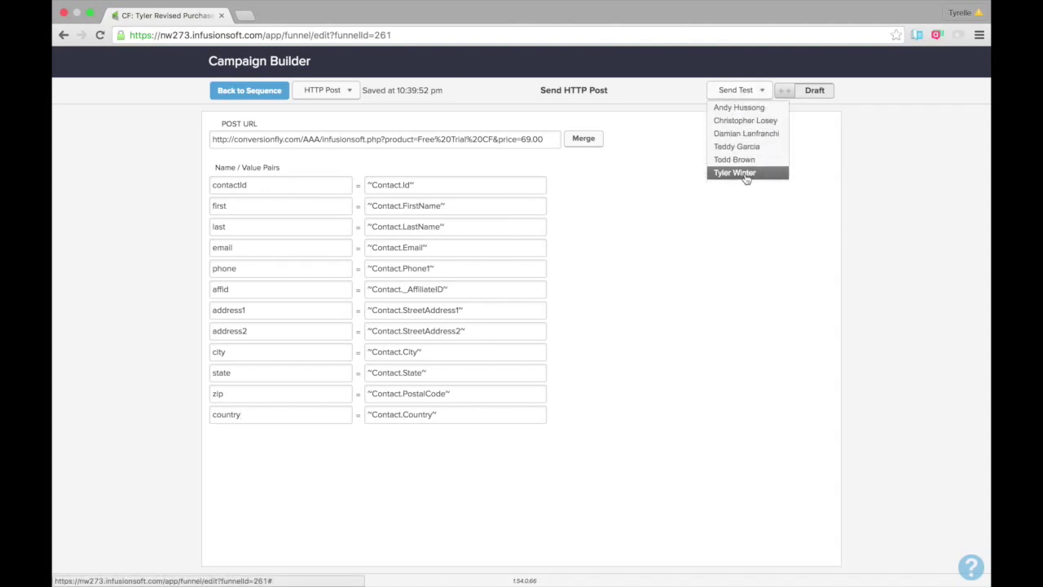
click(669, 229)
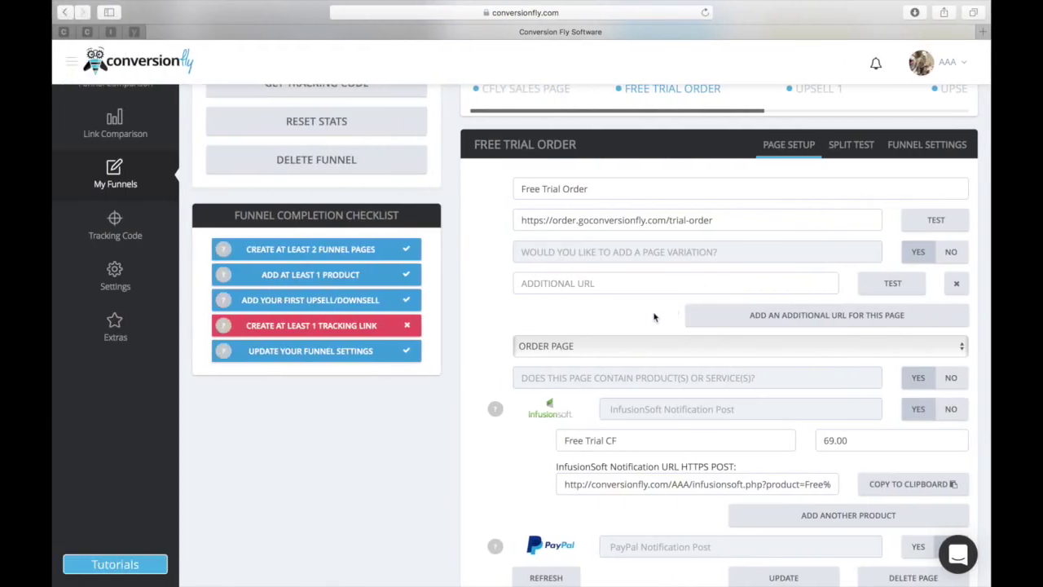
Open InfusionSoft_Test_Funnel's live Free Trial Order page in a new tab and scroll its registration form.
key(ctrl+Up)
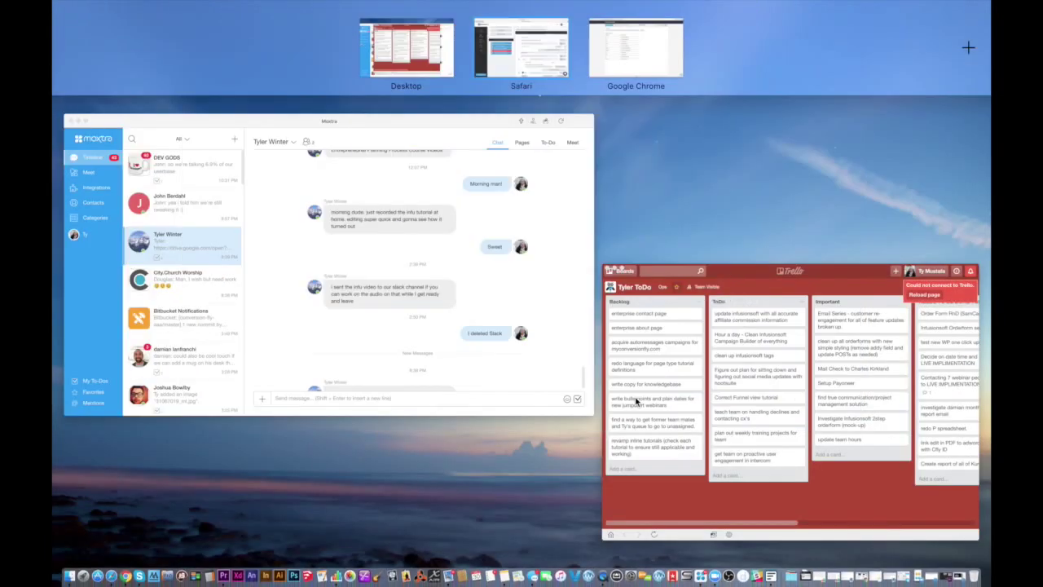
key(ctrl+Up)
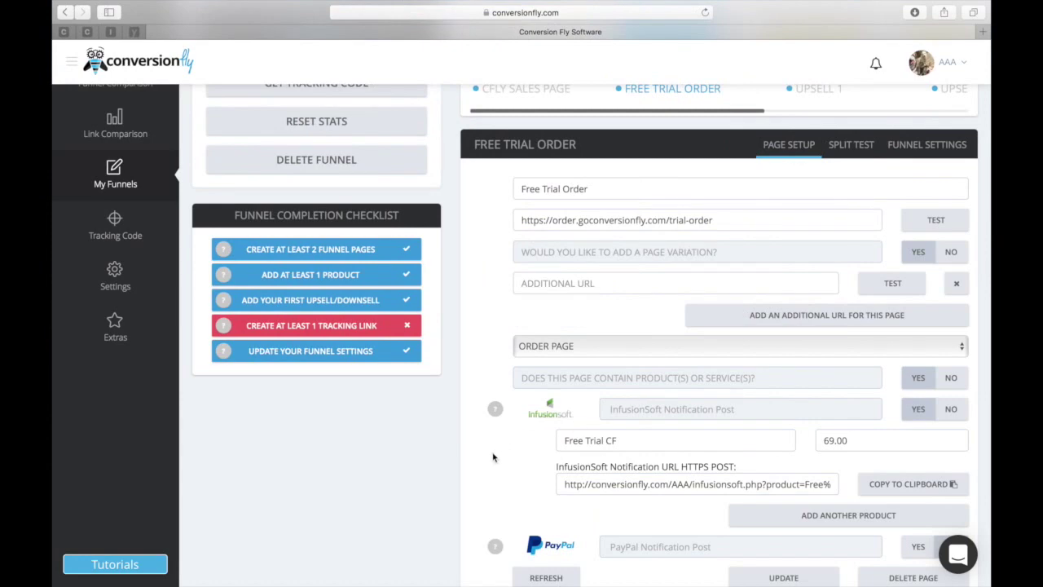
scroll(460, 456, up, 3)
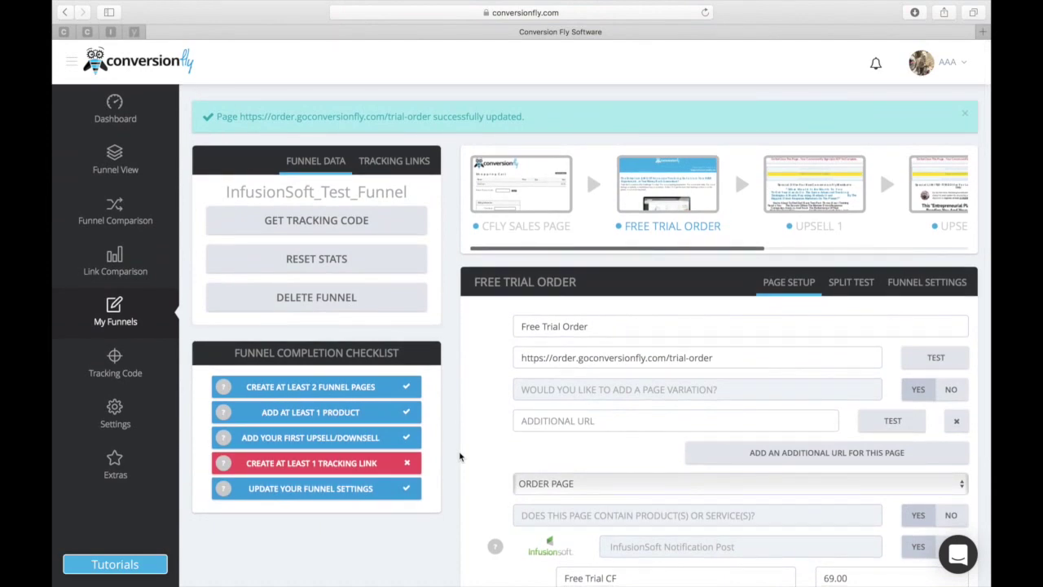
scroll(550, 451, down, 2)
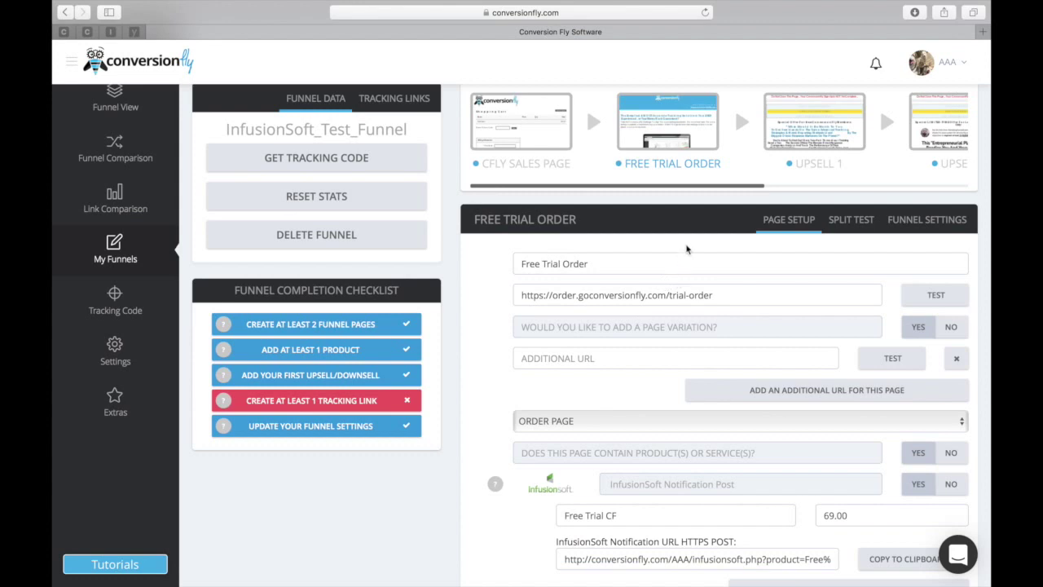
mouse_move(619, 167)
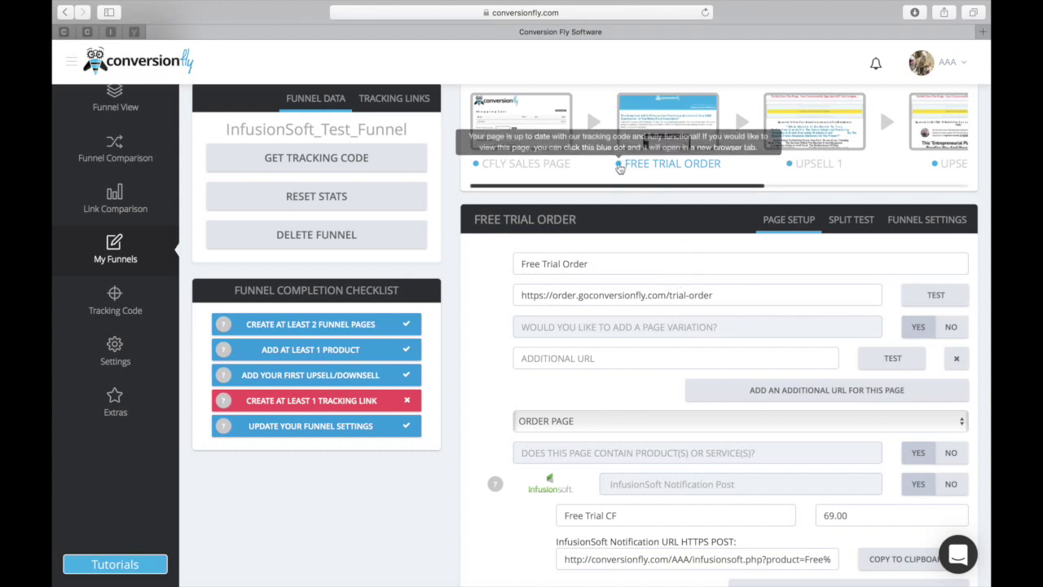
click(619, 167)
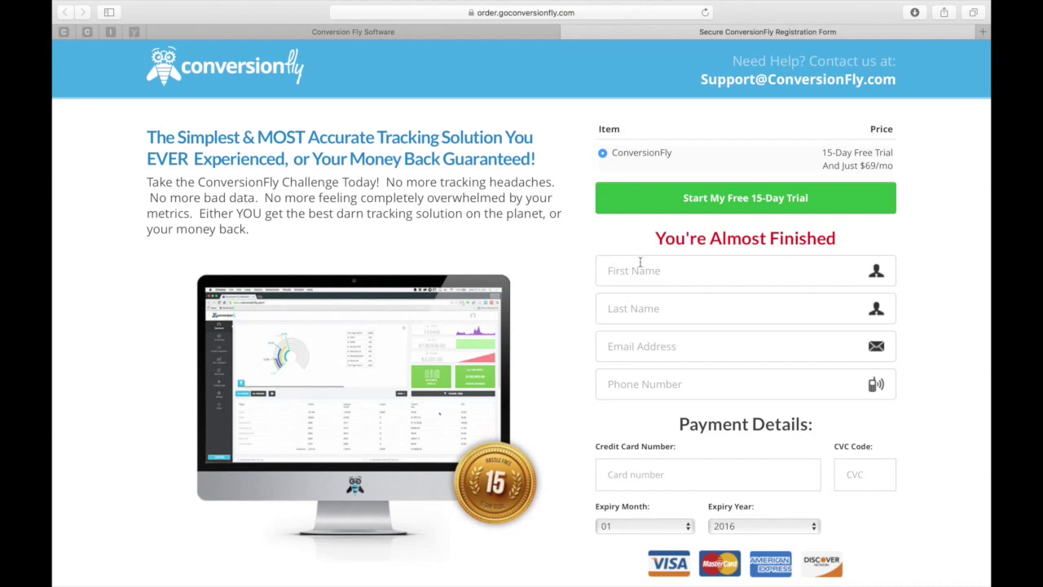
scroll(559, 302, down, 3)
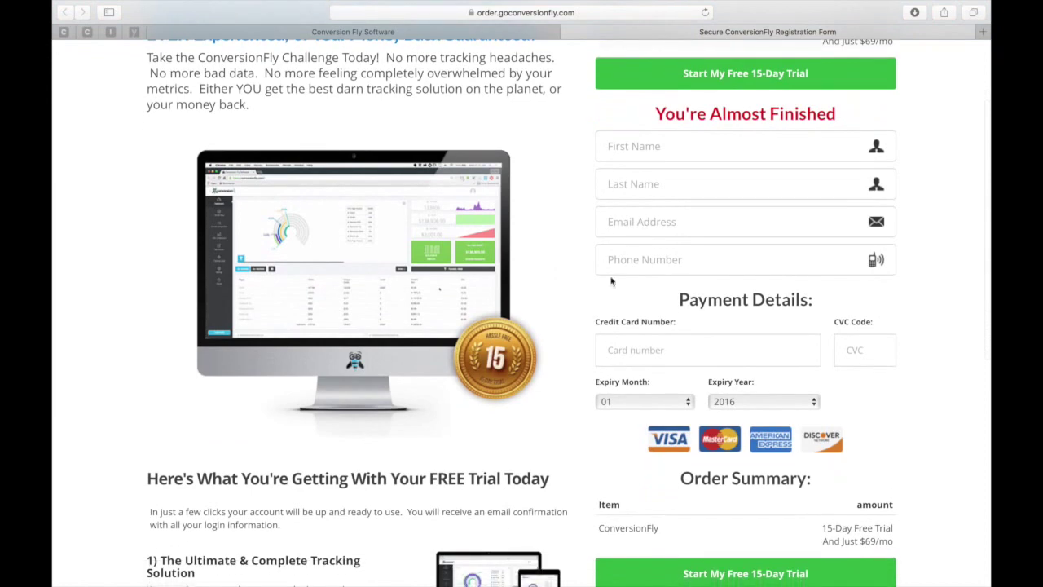
scroll(592, 304, down, 4)
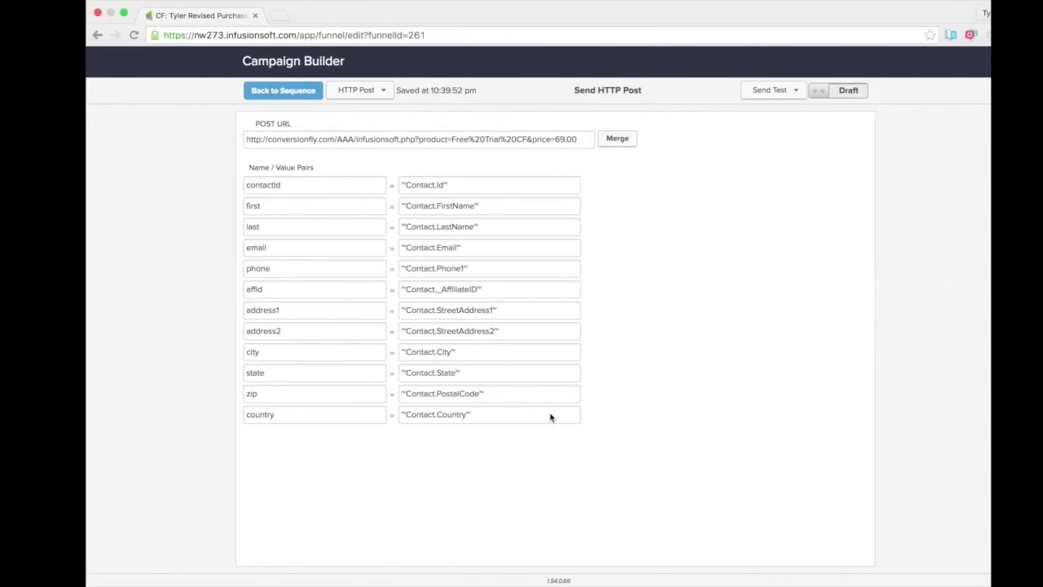
Send a test HTTP Post for a chosen contact and dismiss the confirmation.
click(744, 94)
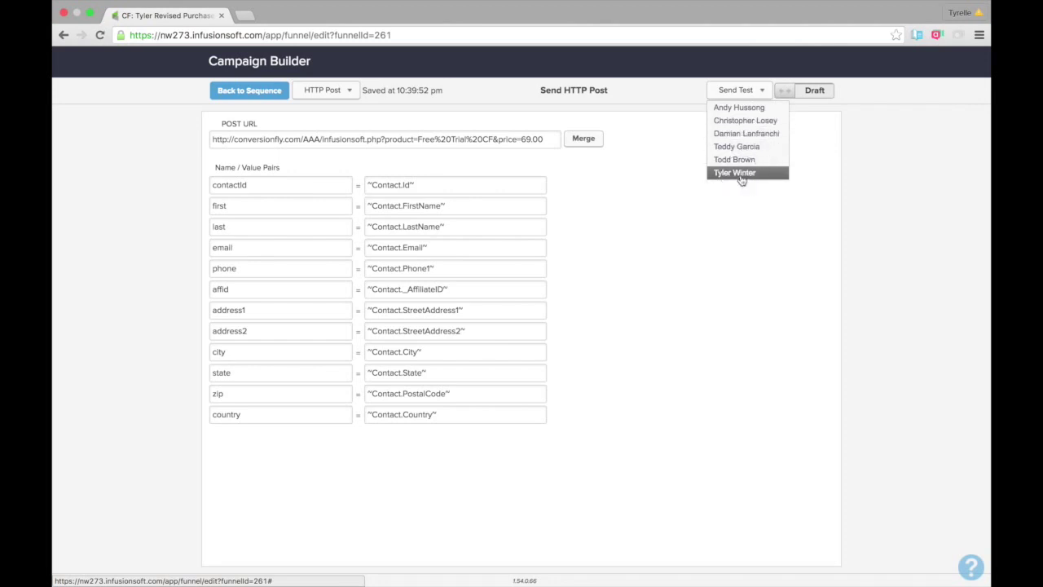
click(741, 174)
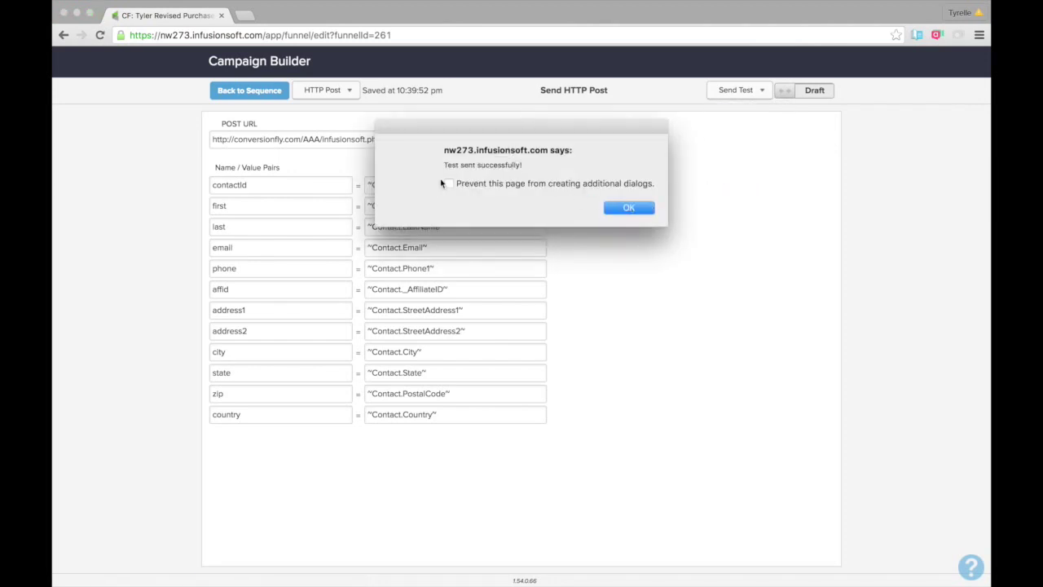
click(625, 211)
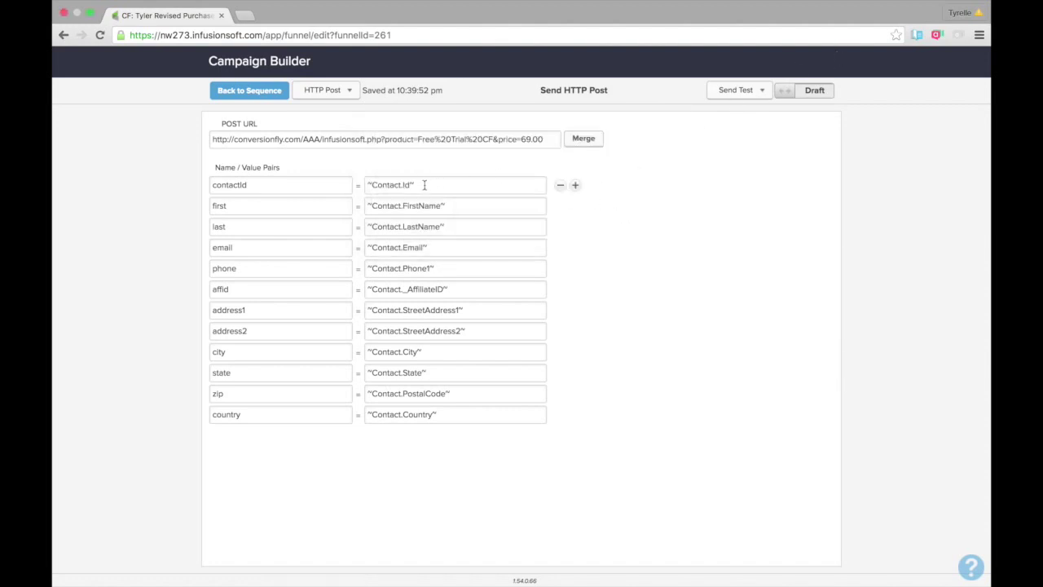
Remove the contactId name/value pair from the HTTP Post step.
click(405, 133)
triple_click(405, 132)
click(561, 184)
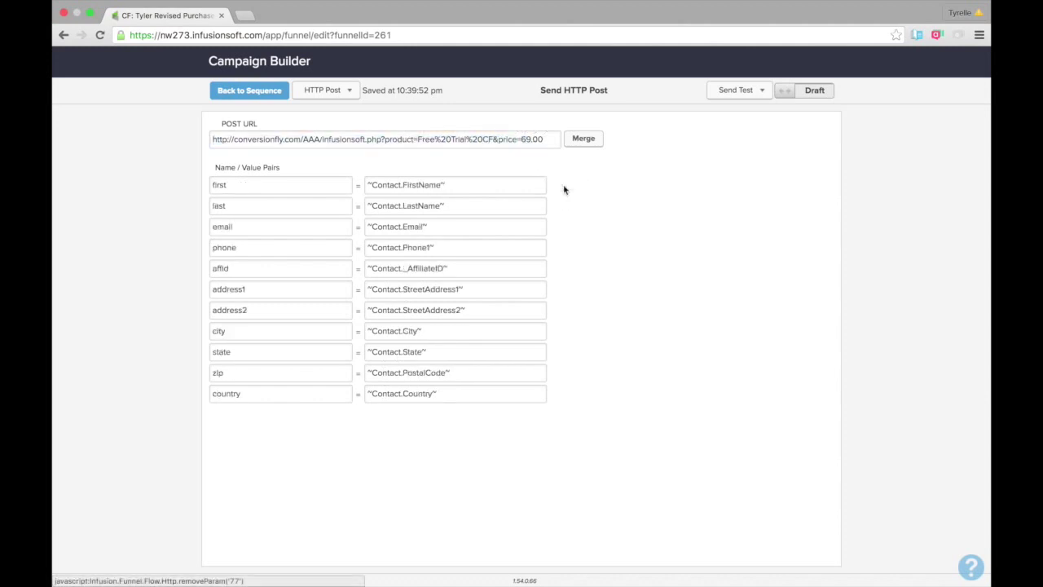
key(ctrl+Left)
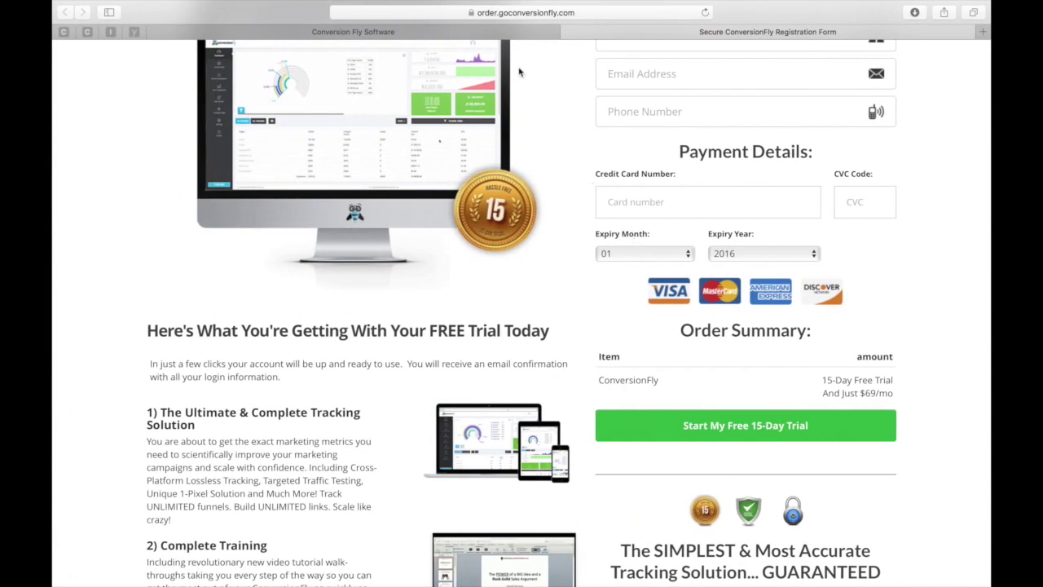
Open Manage Sales for INFUSIONSOFT_TEST_FUNNEL to confirm the $69.00 Free Trial CF sale.
click(489, 33)
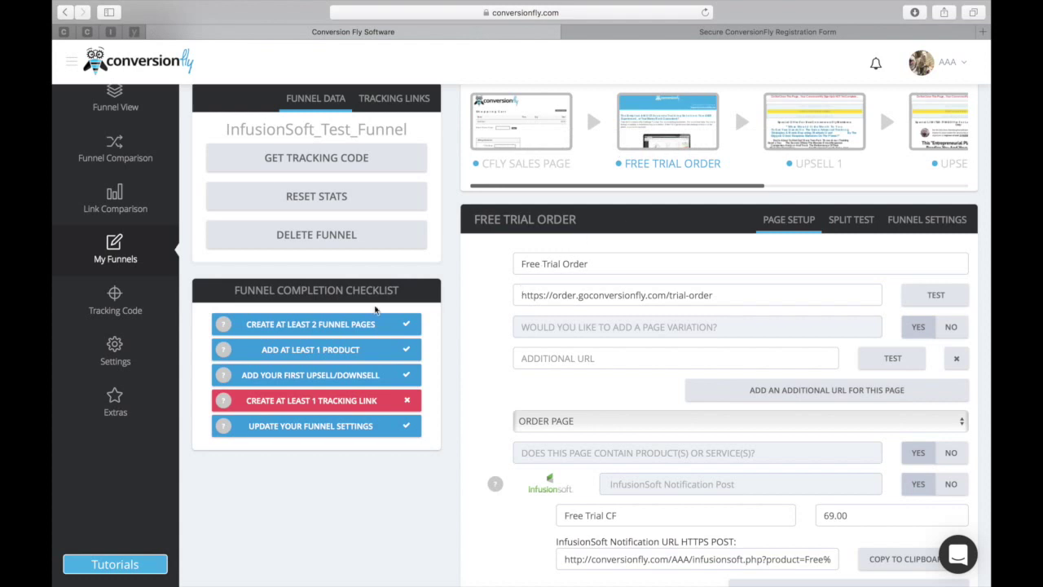
mouse_move(114, 352)
mouse_move(253, 424)
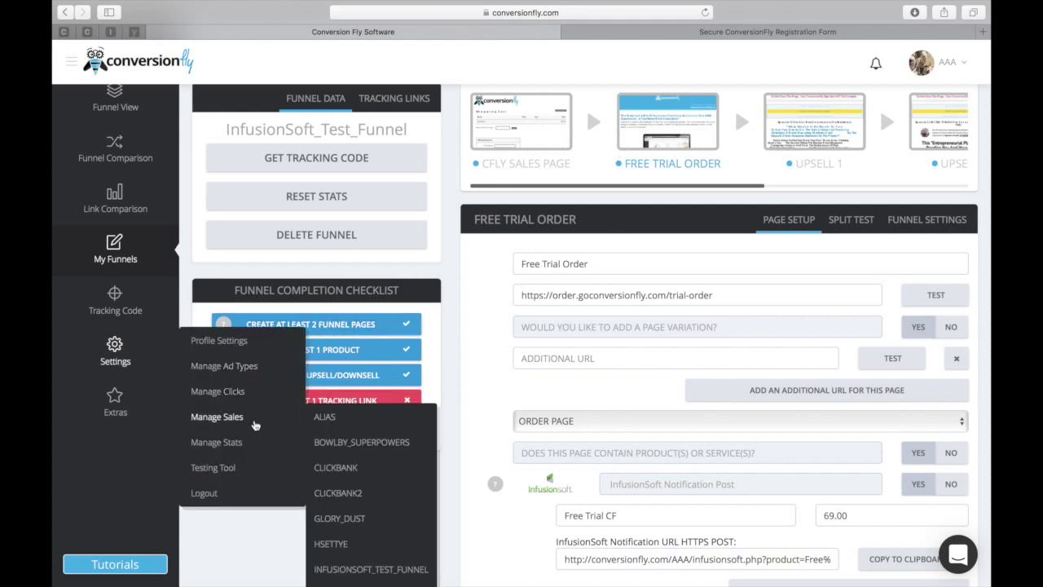
click(374, 568)
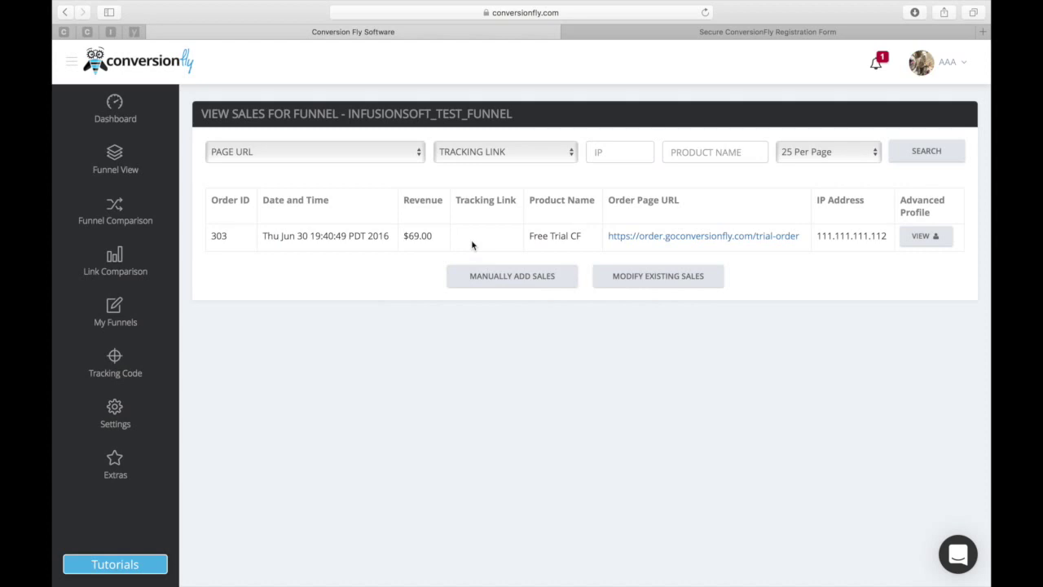
key(ctrl+Right)
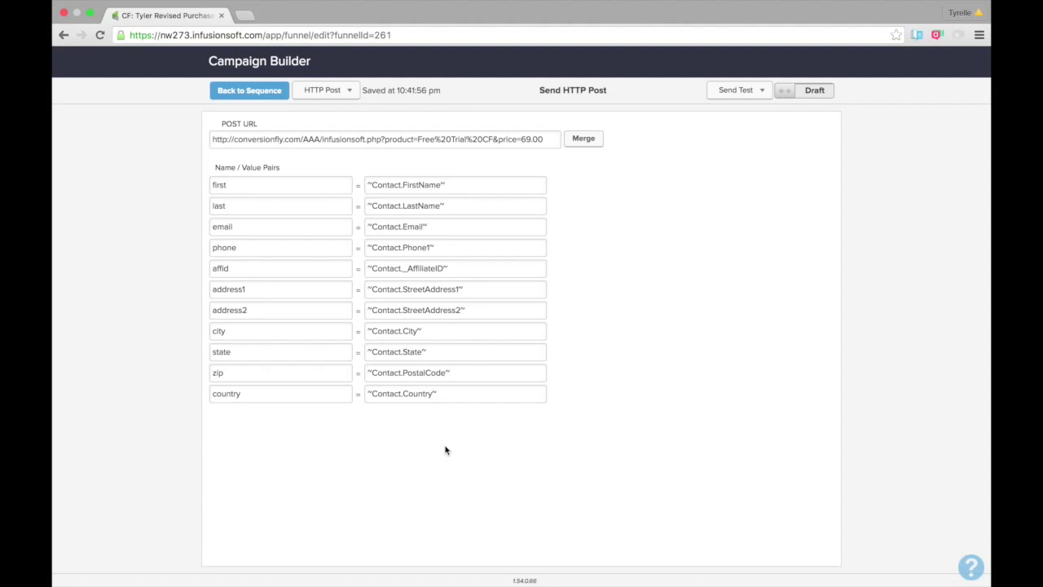
key(ctrl+Left)
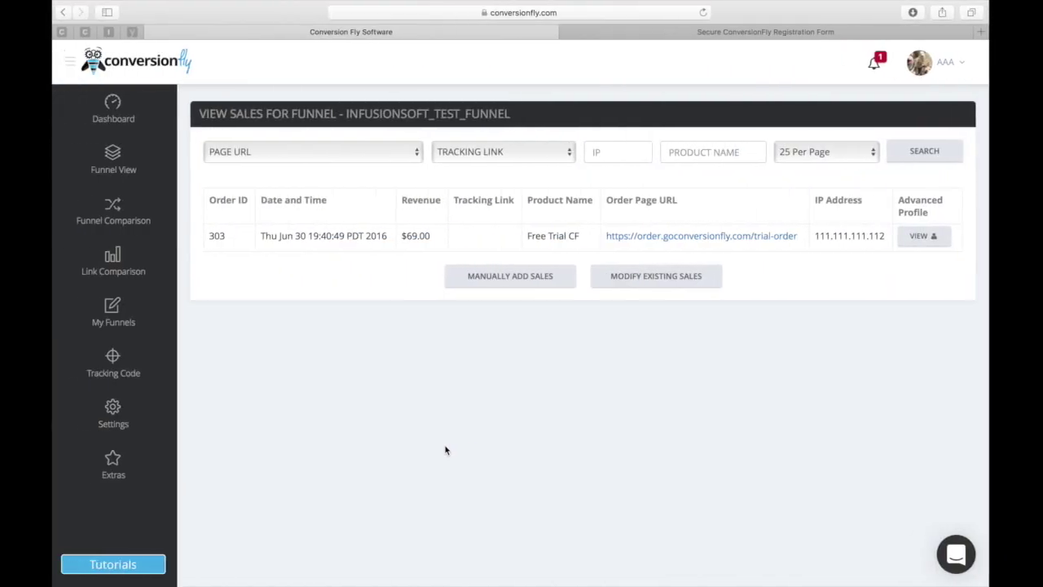